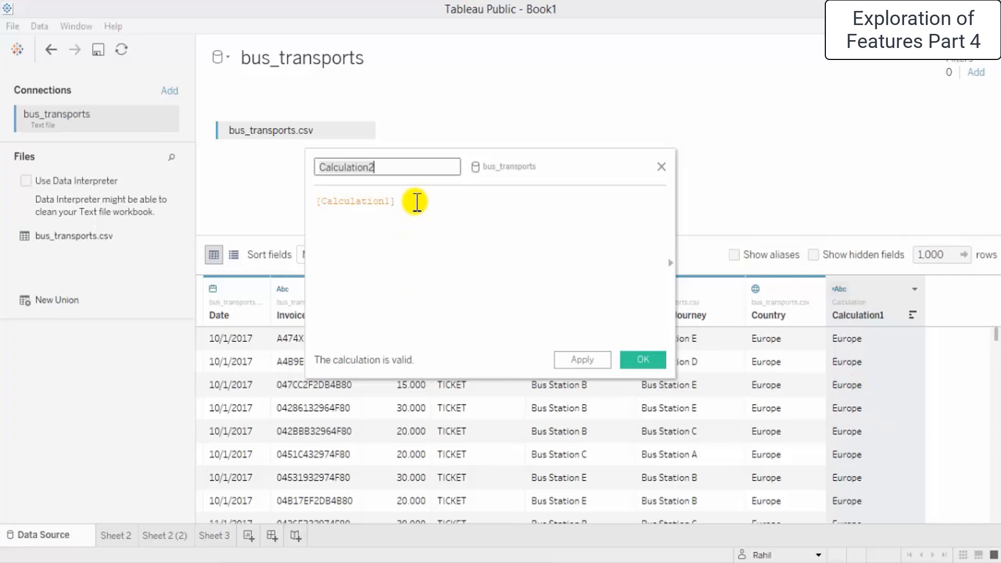
type("=")
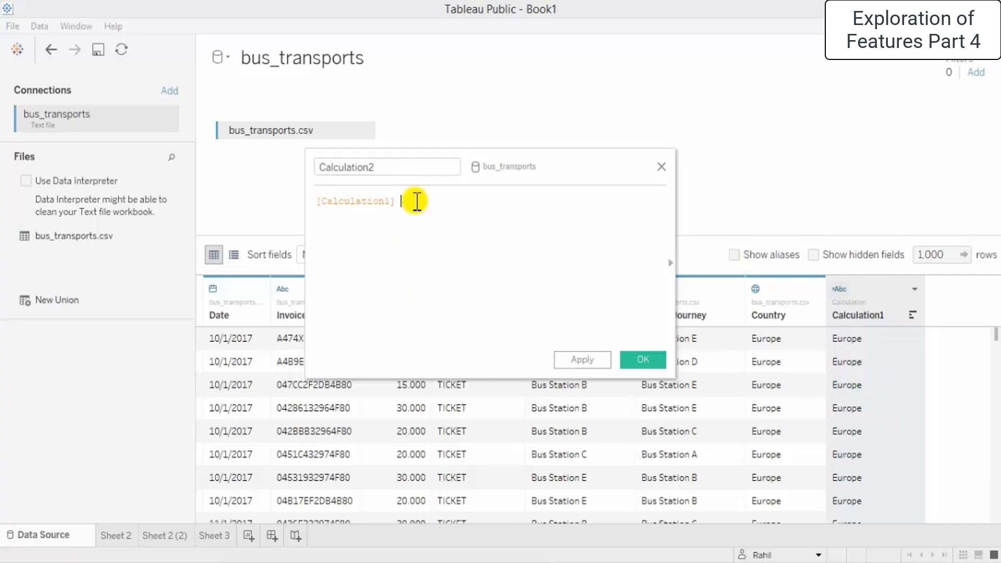
key("Return")
type("IF")
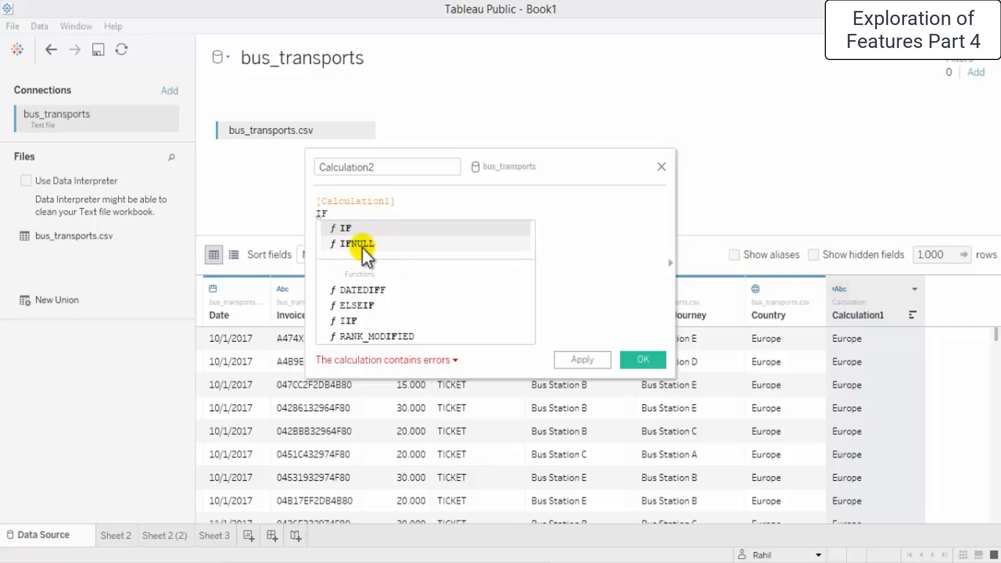
left_click(344, 214)
key("BackSpace")
key("BackSpace")
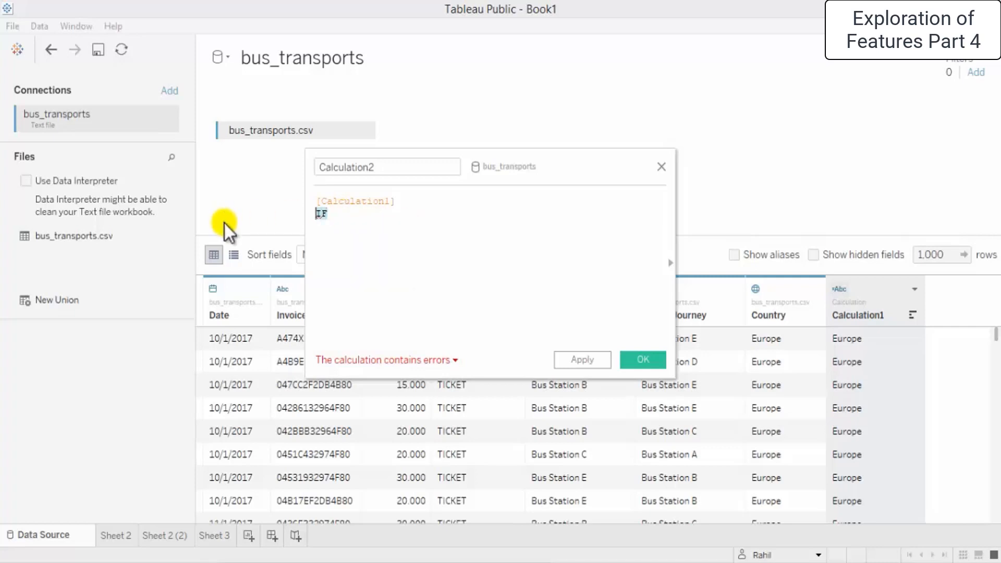
type("EL")
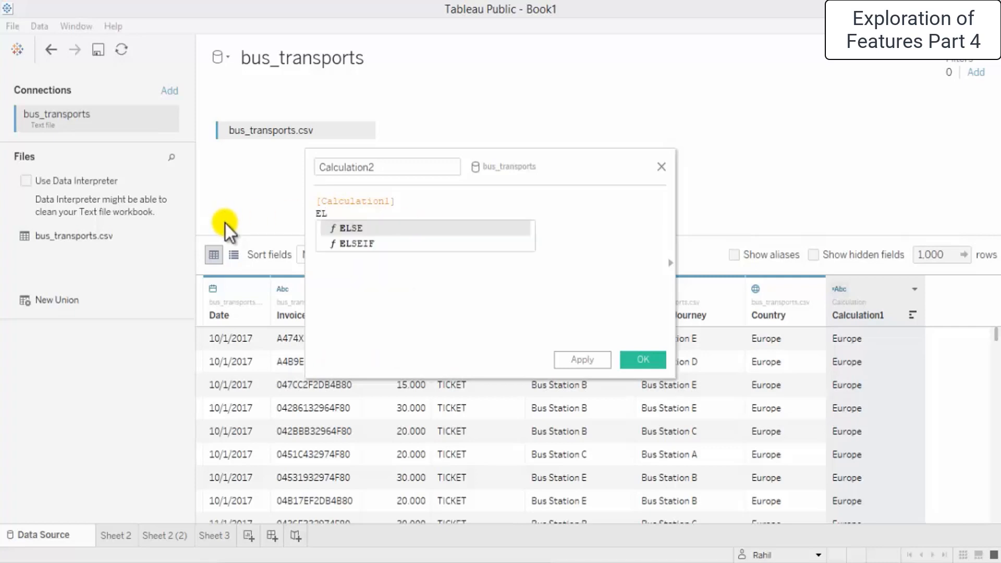
key("BackSpace")
key("BackSpace")
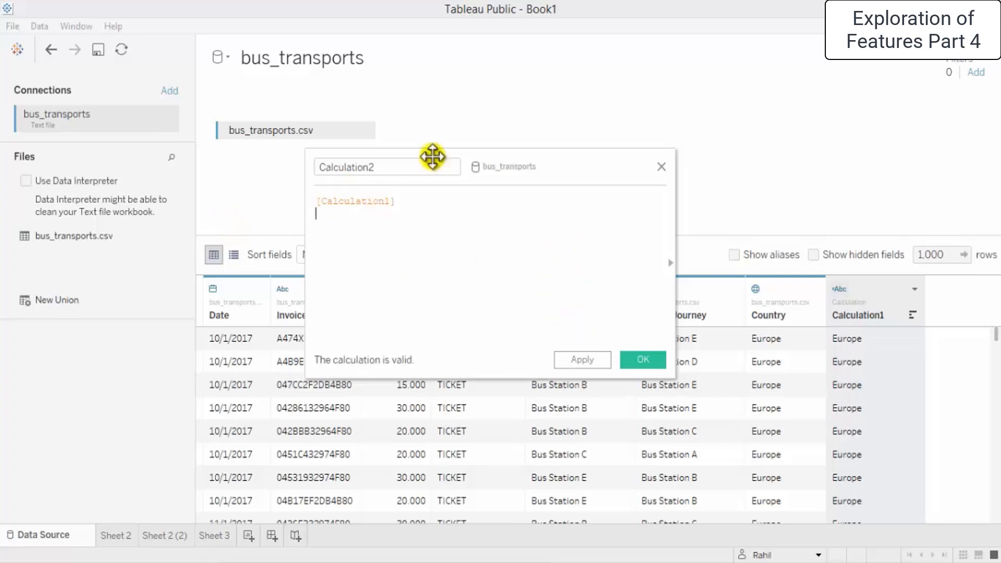
left_click(663, 167)
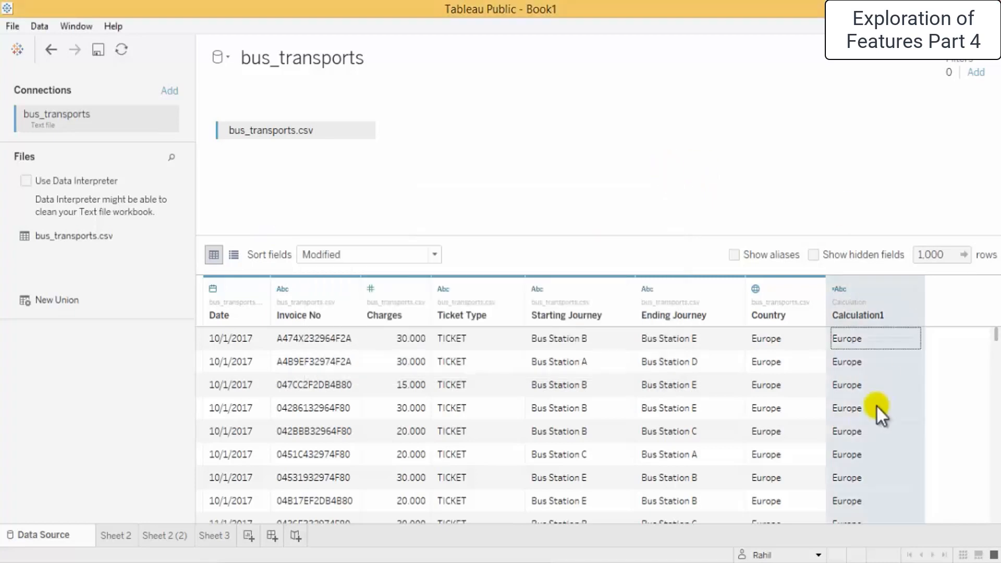
- Switch to bus_transports.csv in Excel, enter India in G2 of the Country column and fill it down to G21
left_click(790, 348)
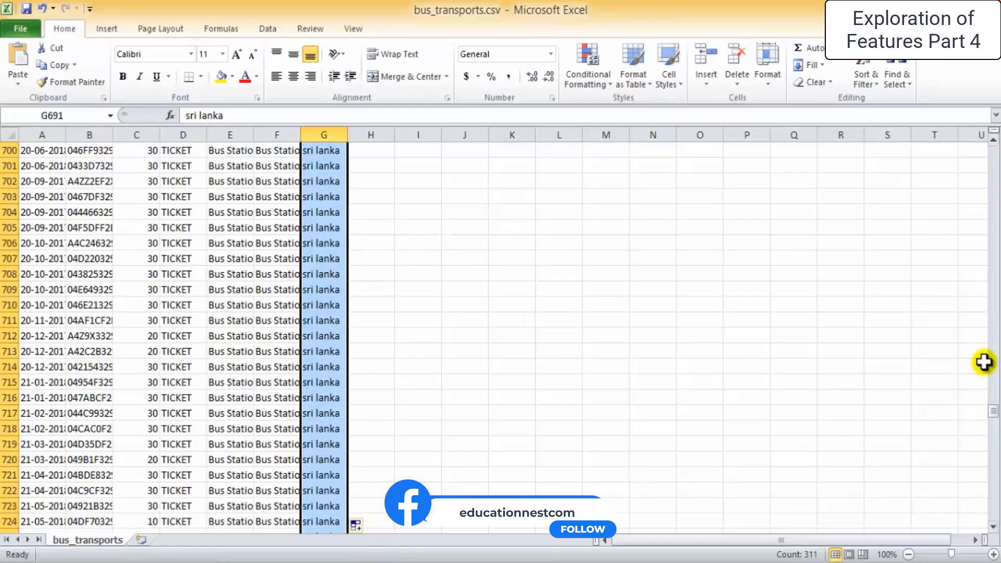
left_click_drag(994, 410, 972, 152)
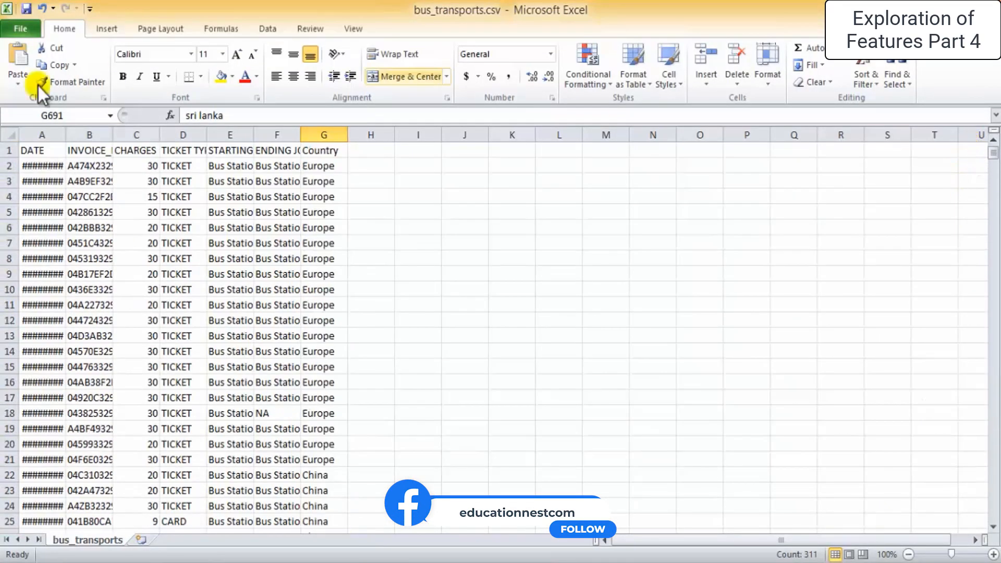
left_click(323, 166)
type("India")
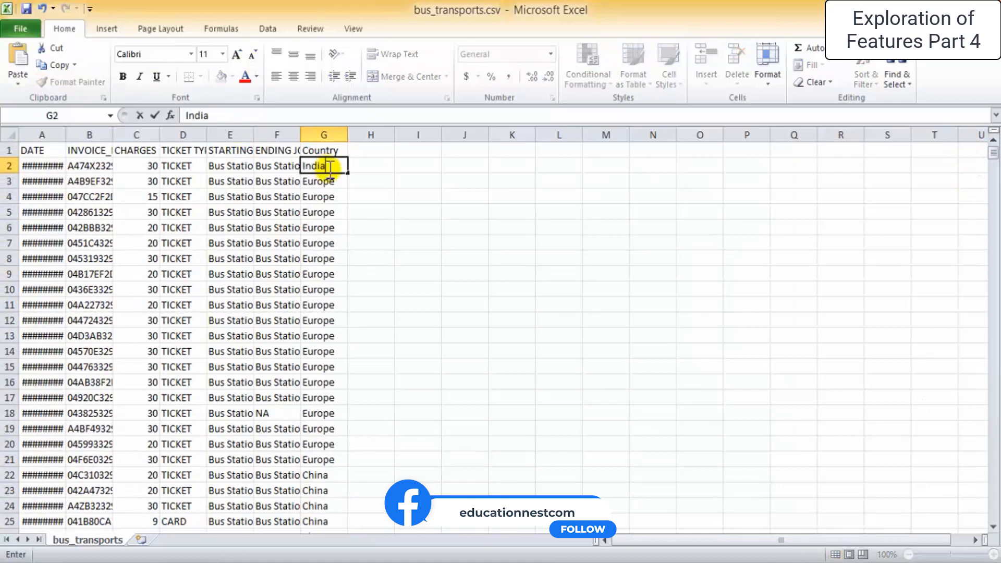
left_click(465, 258)
left_click(320, 164)
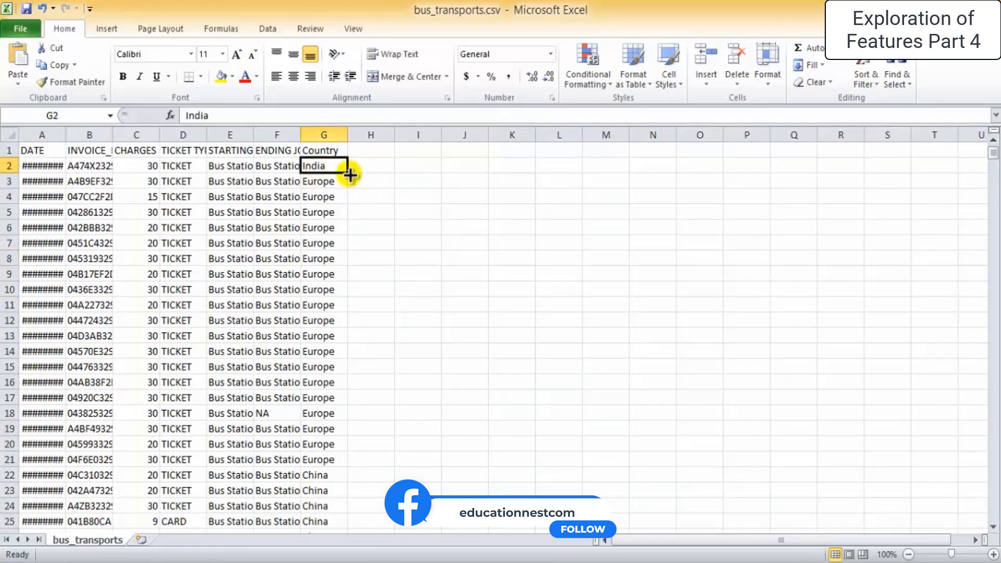
left_click_drag(348, 174, 360, 461)
left_click(523, 397)
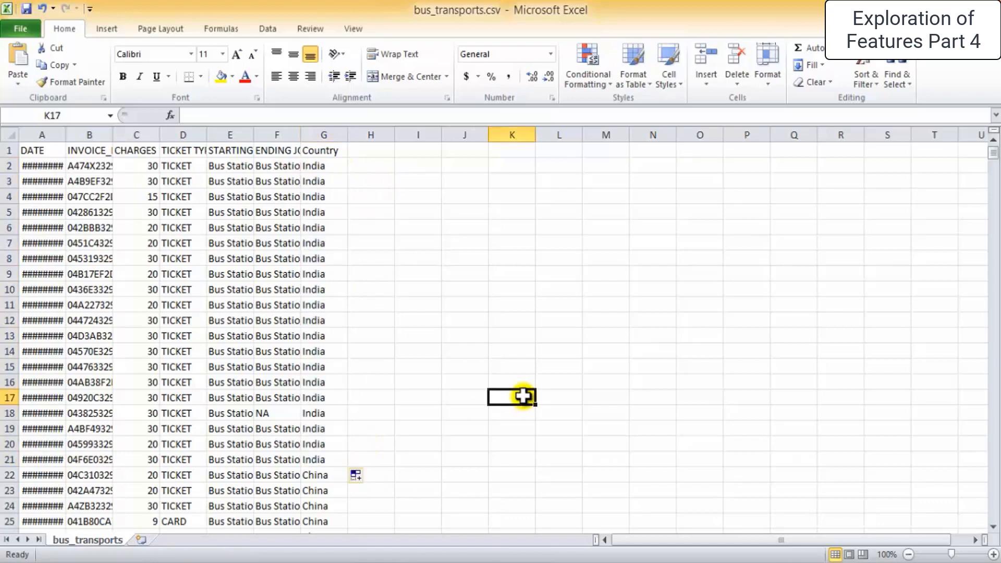
- Save bus_transports.csv, keeping the CSV format
key("ctrl+s")
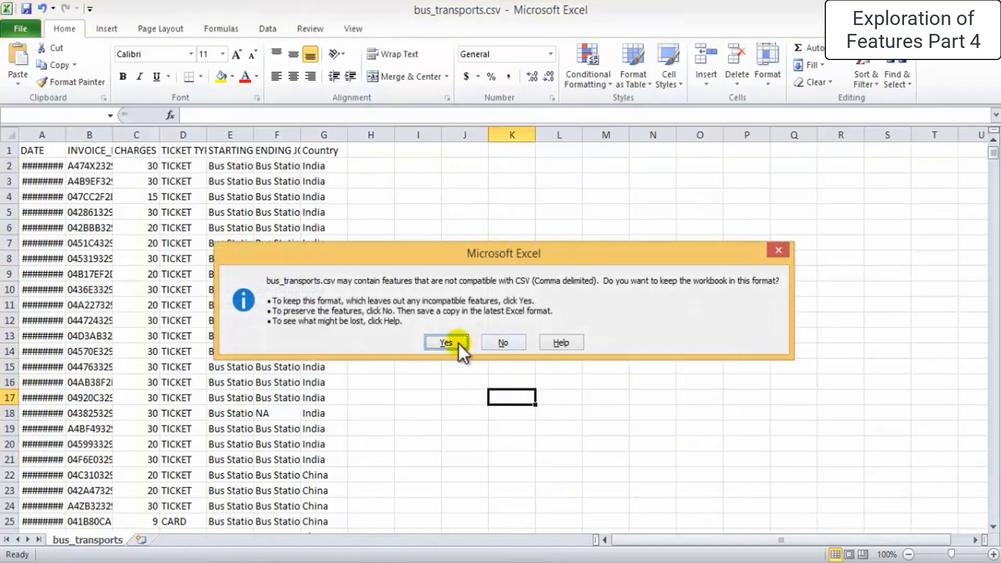
left_click(455, 342)
key("ctrl+w")
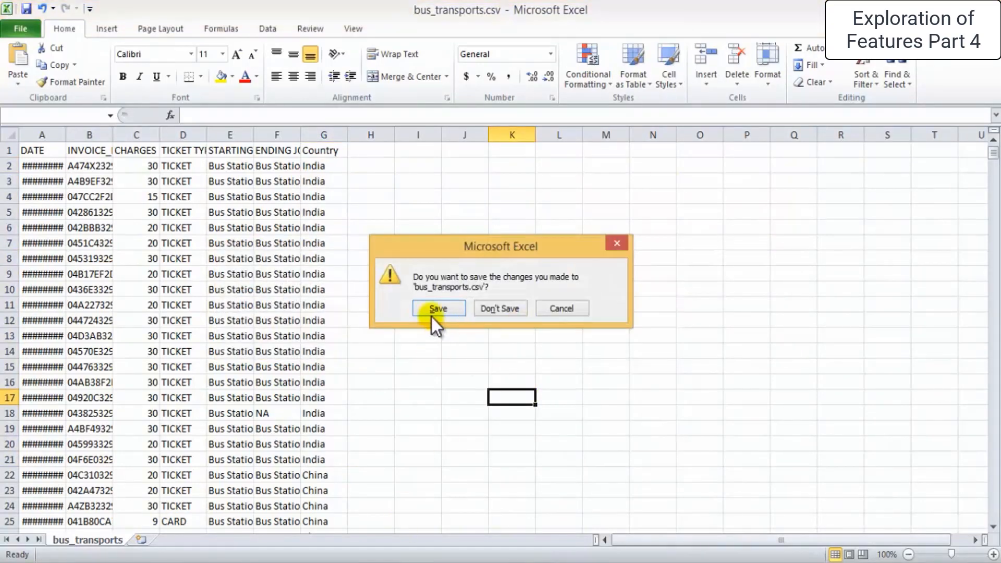
left_click(620, 245)
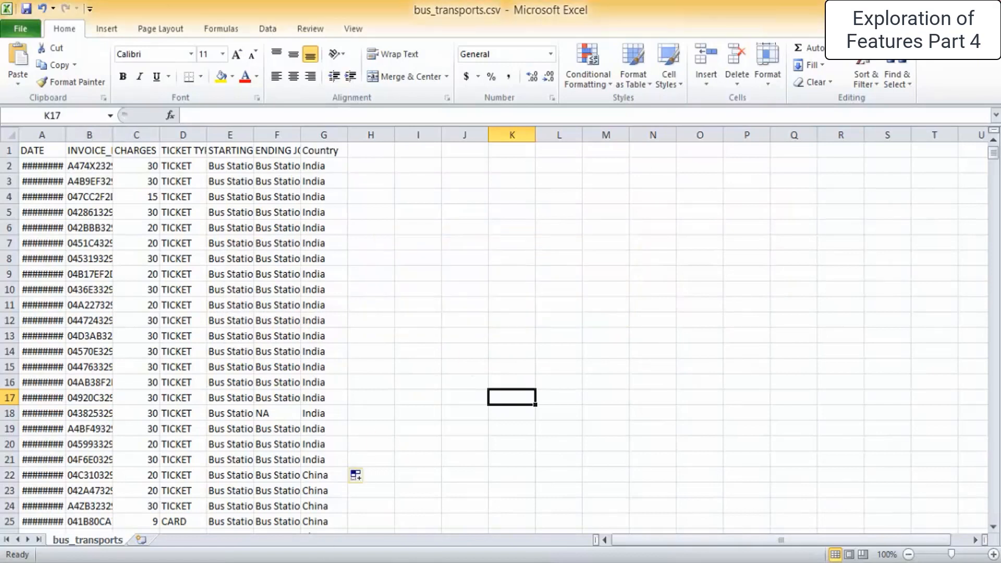
- Switch back to Tableau Public and add a second text file connection to bus_transports.csv
key("alt+Tab")
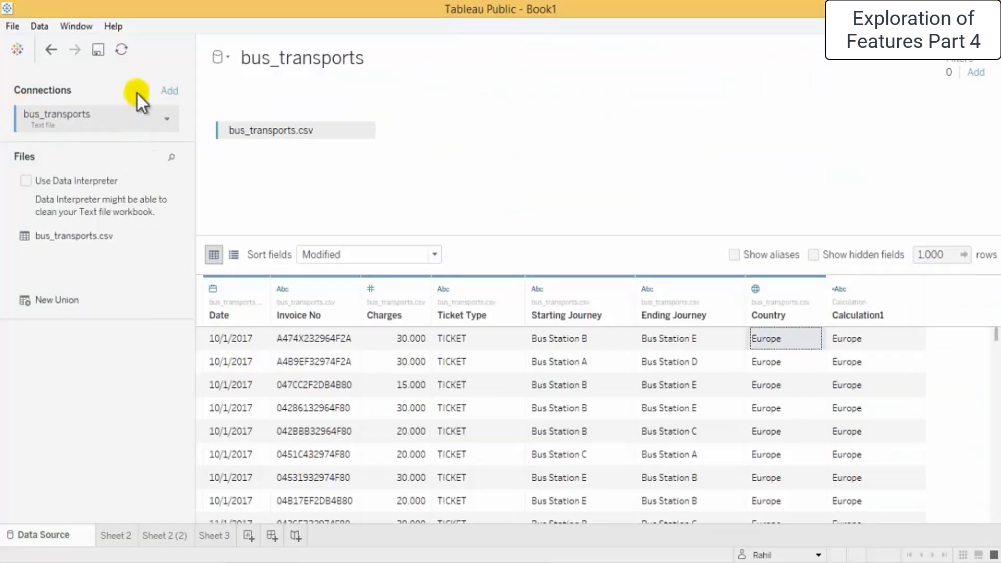
left_click(169, 90)
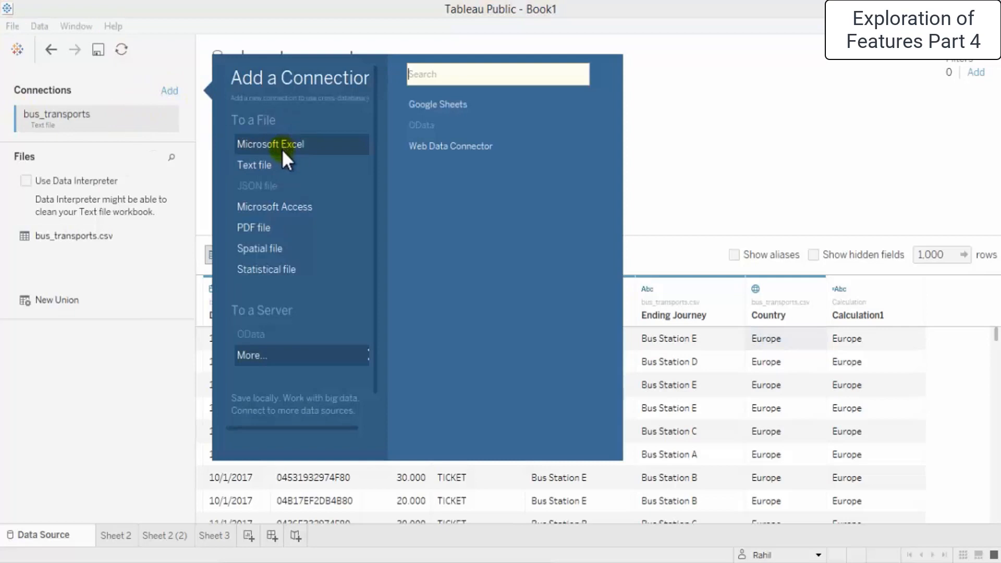
left_click(282, 161)
double_click(818, 147)
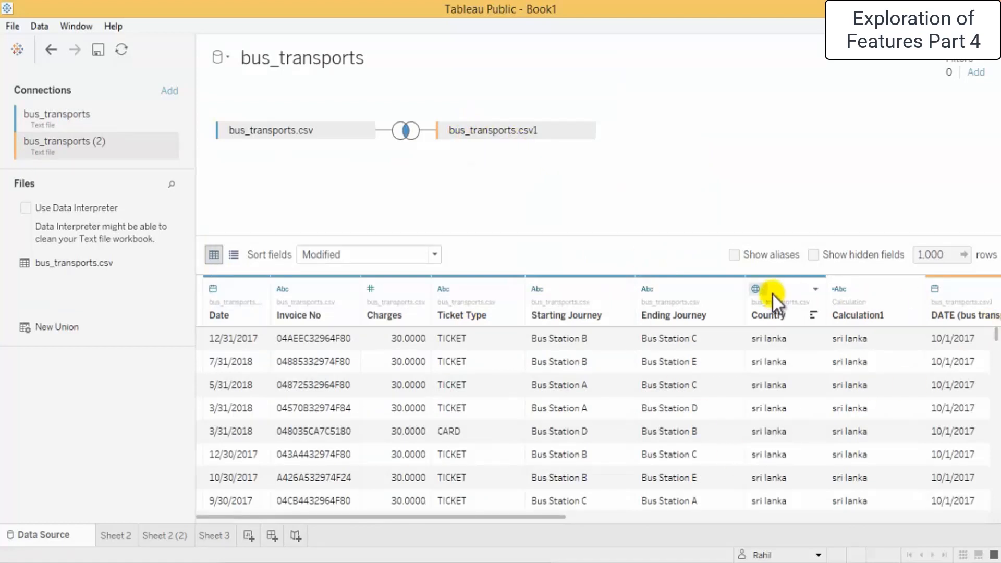
- Try to sort the joined data preview by the Country field
left_click(817, 288)
left_click(768, 296)
left_click(782, 298)
left_click(814, 315)
left_click(814, 315)
left_click(815, 315)
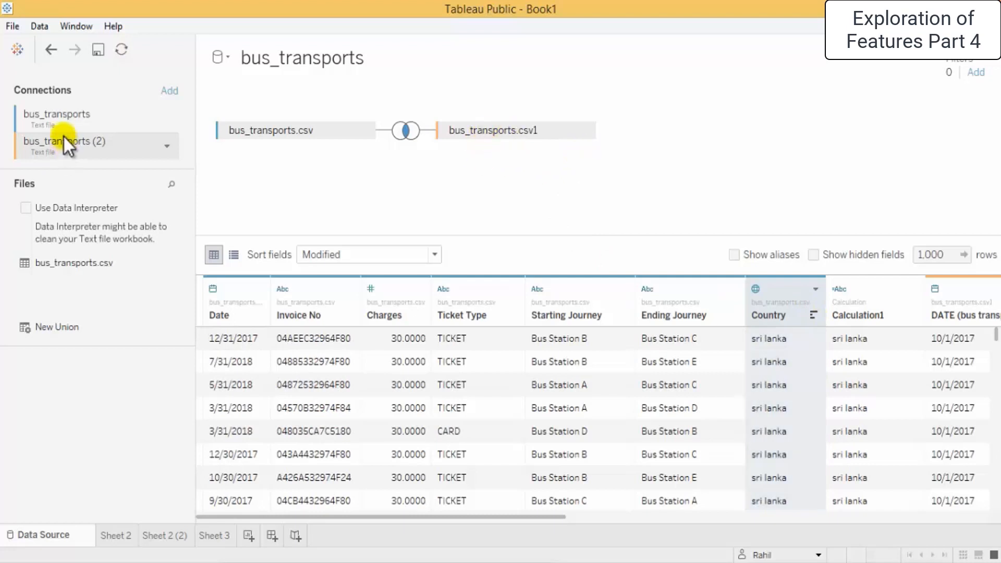
- Remove the original bus_transports connection and edit the remaining connection to point to bus_transports.csv on the Desktop
right_click(54, 117)
left_click(105, 157)
right_click(74, 114)
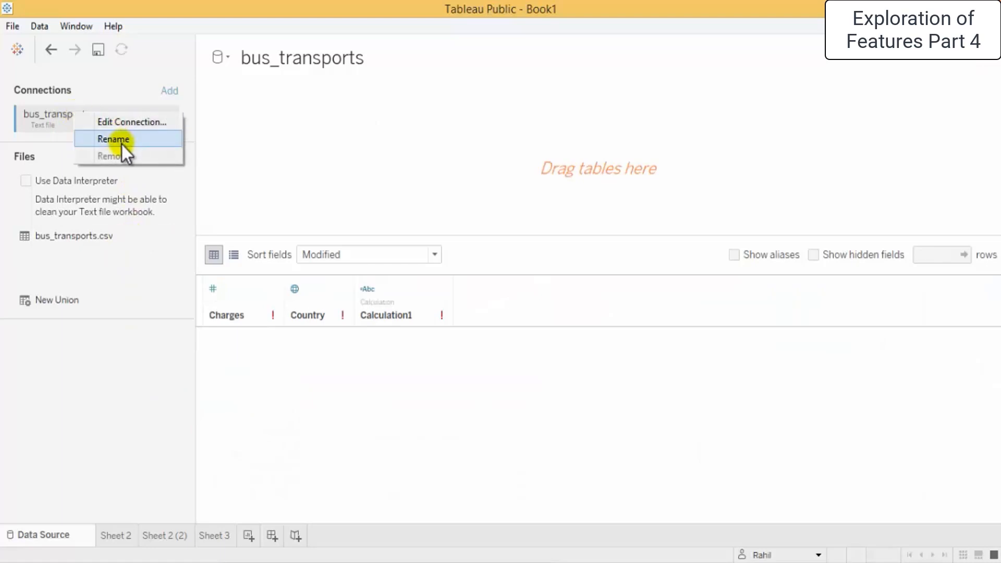
left_click(132, 123)
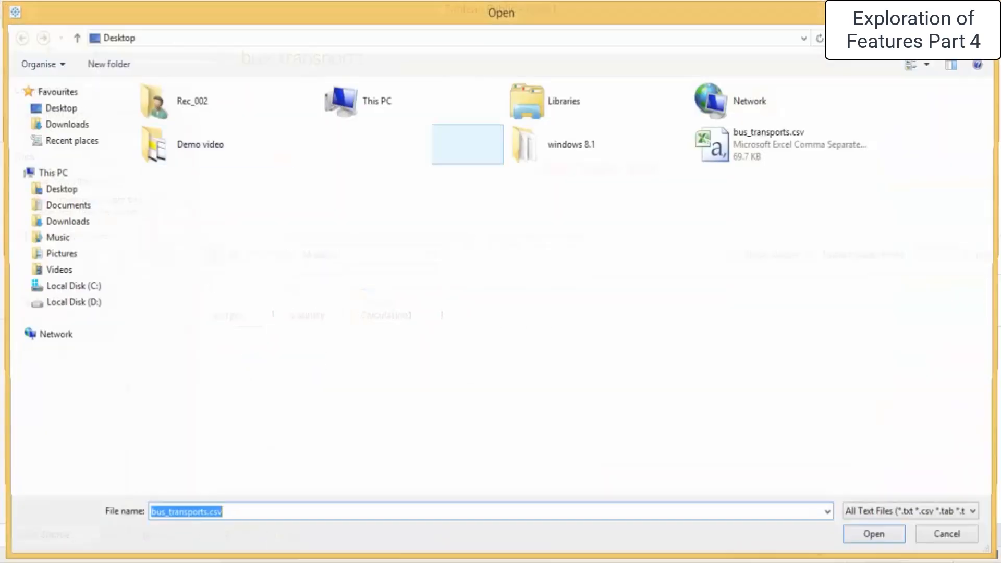
double_click(803, 152)
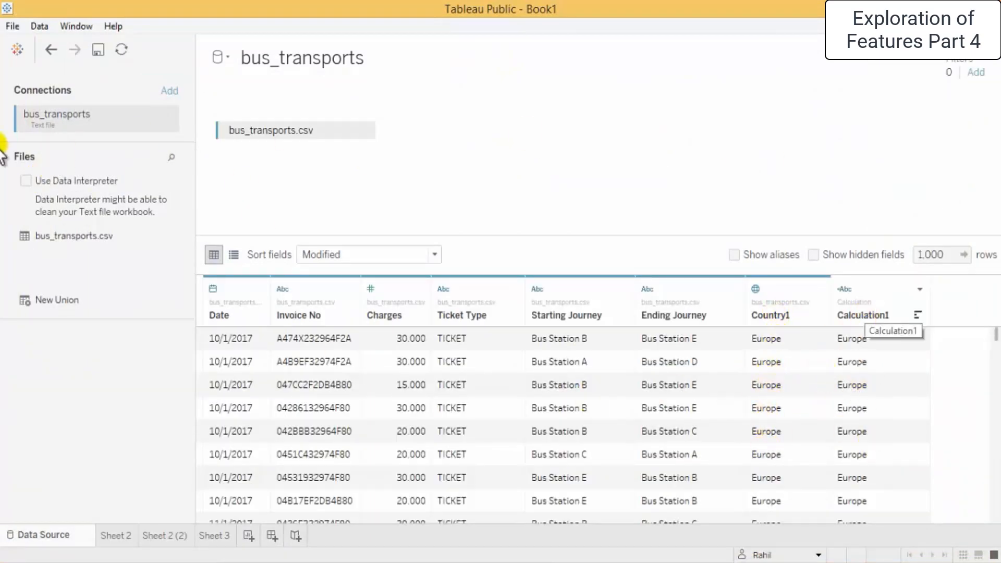
left_click(16, 50)
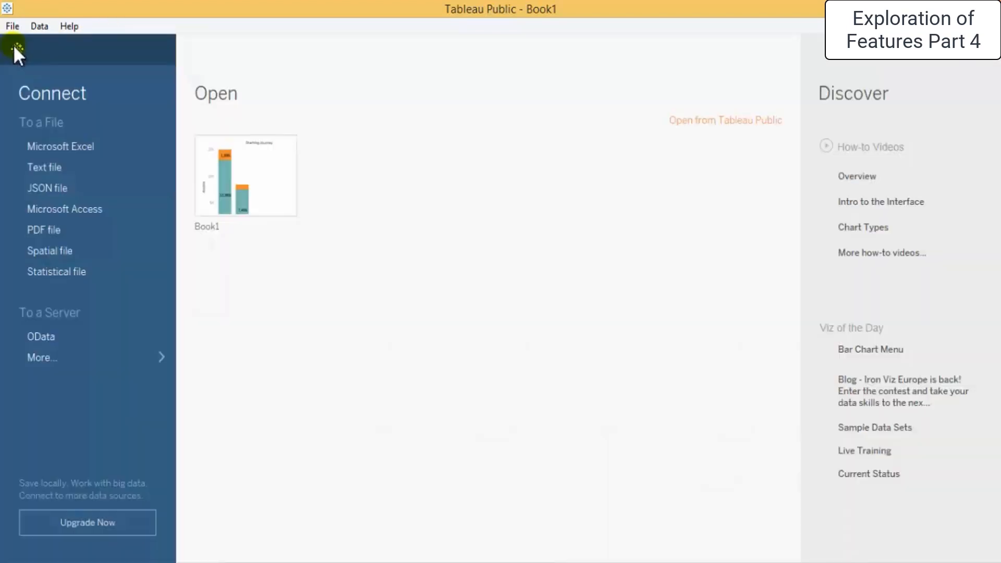
left_click(15, 47)
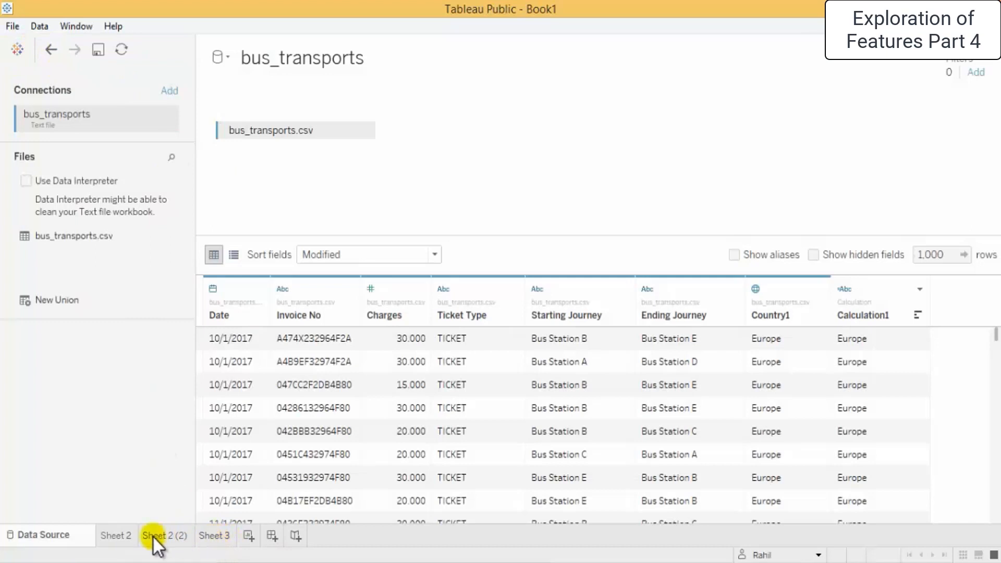
left_click(11, 26)
key("Escape")
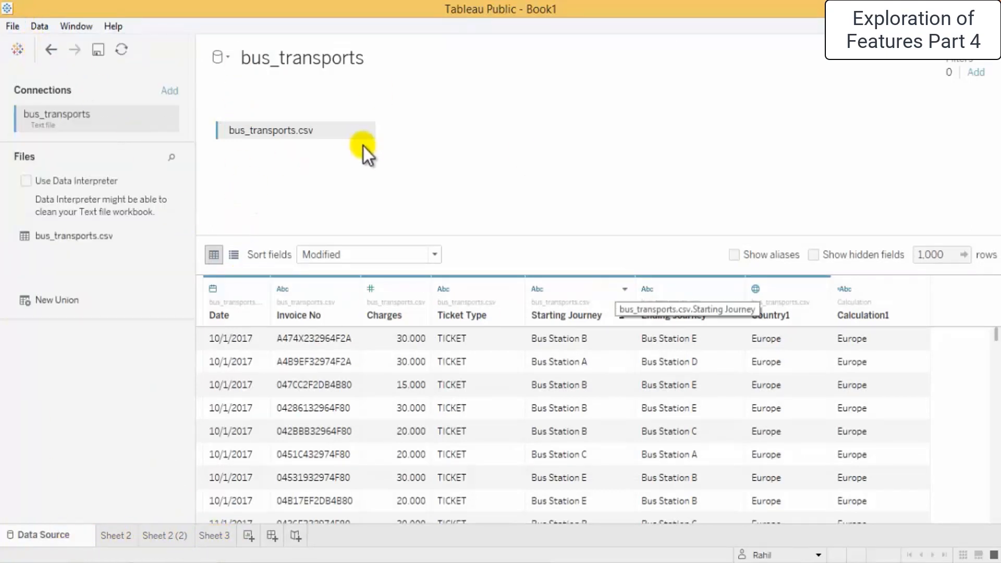
- Add a new worksheet to Book1, and switch to the Book2 window's data connection page
left_click(248, 536)
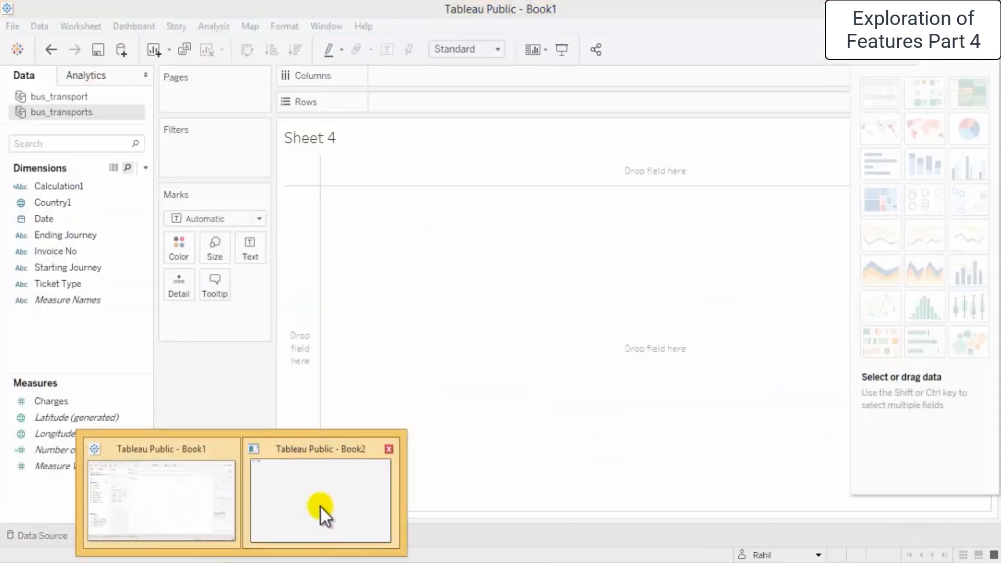
left_click(322, 514)
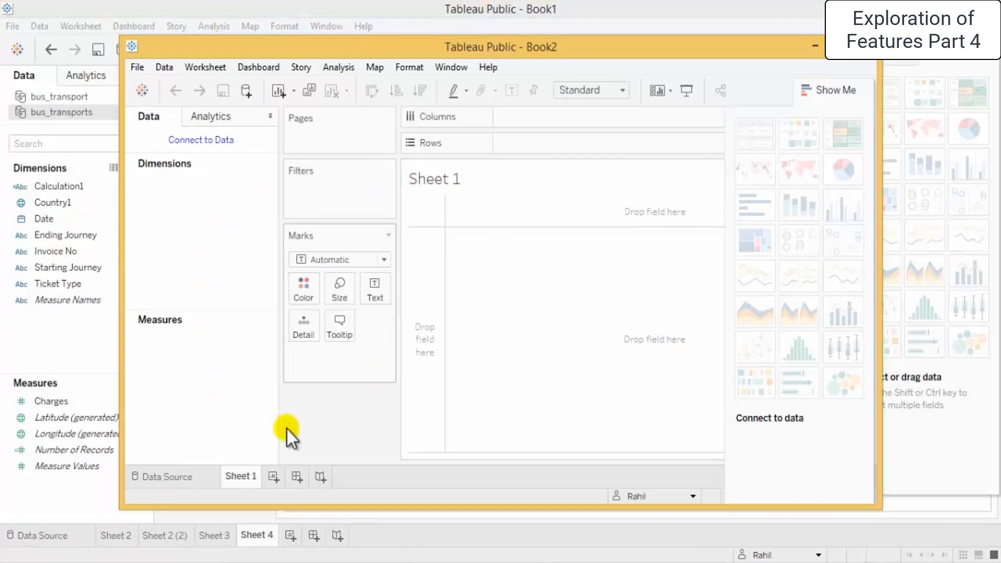
left_click(195, 478)
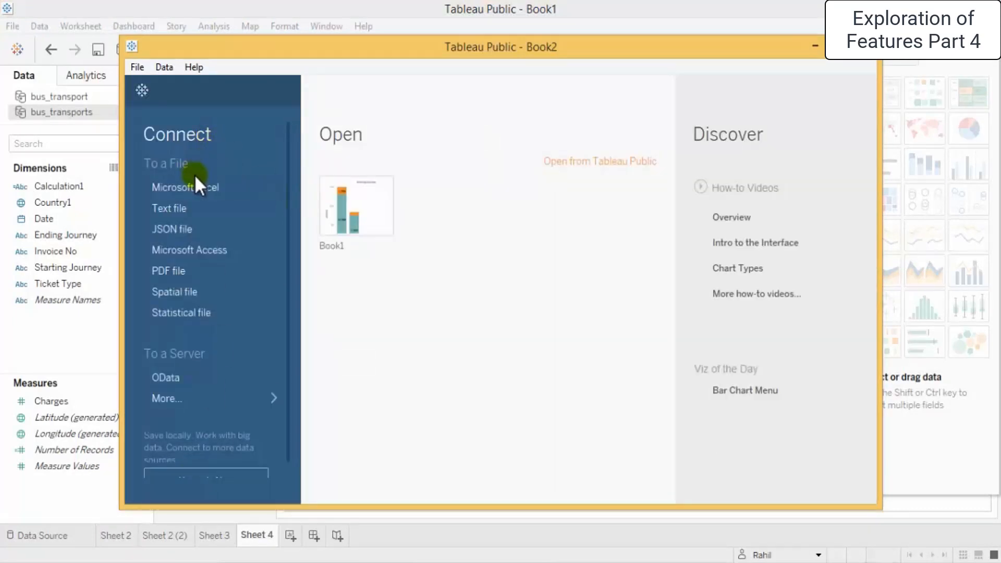
- Connect Book2 to the text file bus_transports.csv and maximize its window
left_click(205, 187)
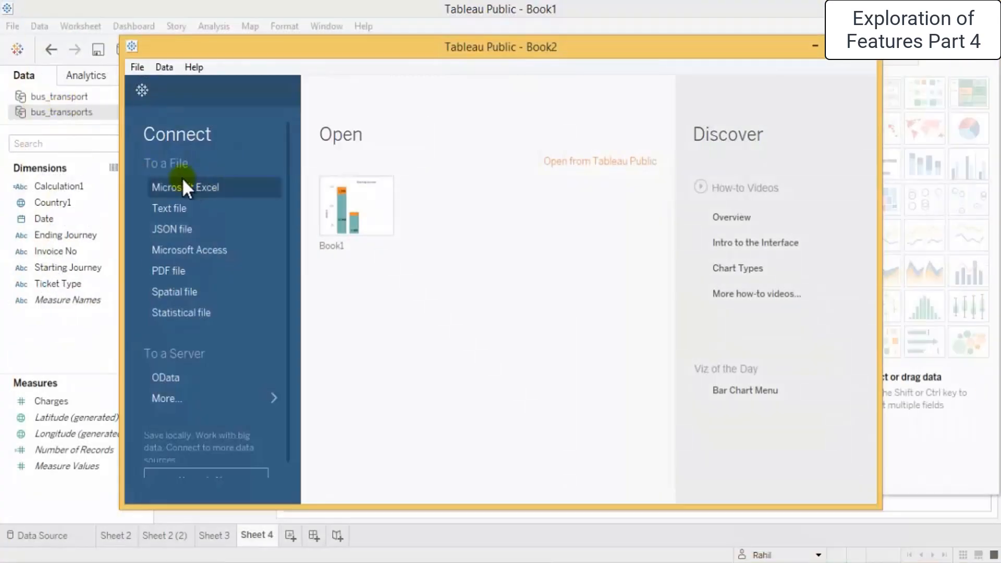
left_click(204, 207)
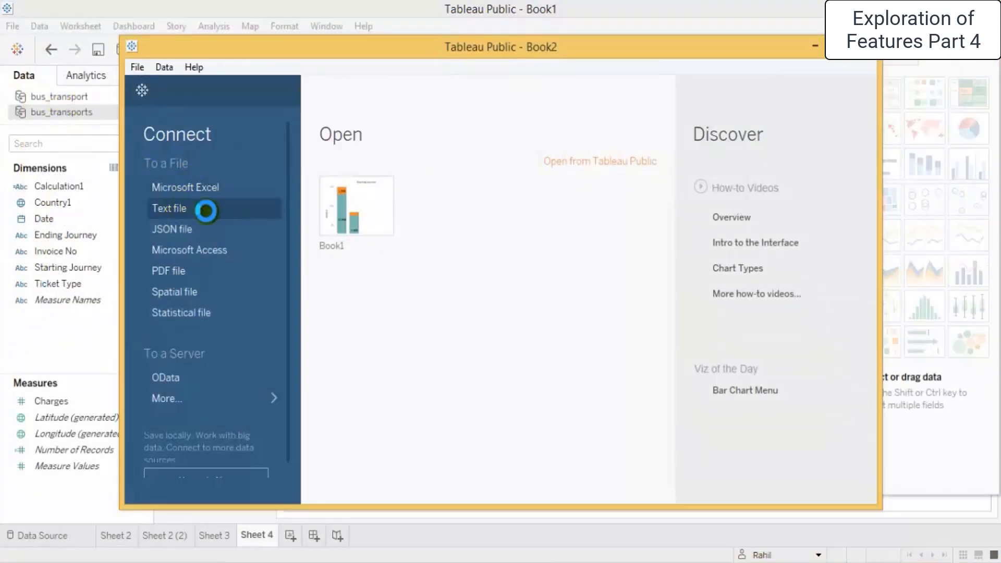
double_click(778, 150)
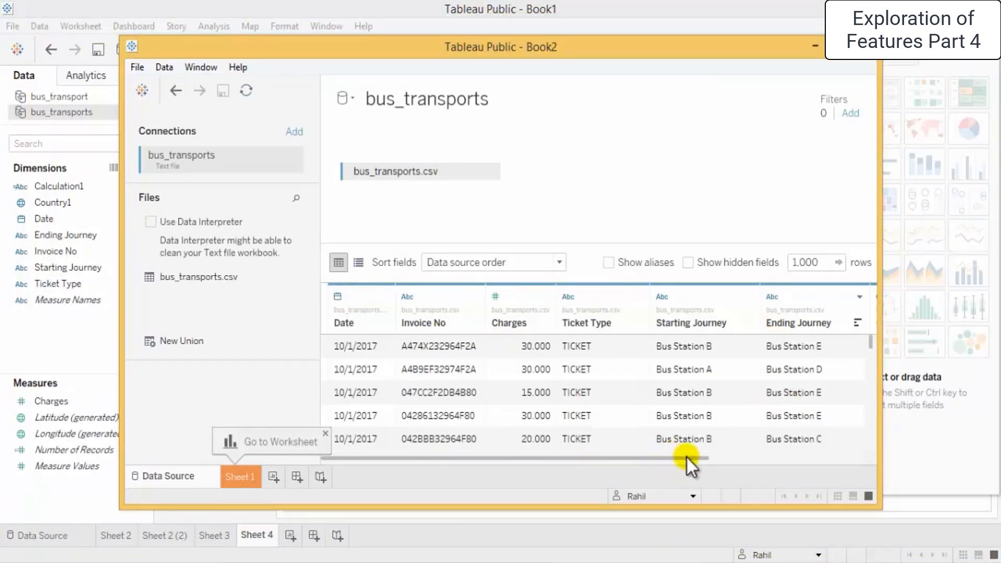
left_click_drag(687, 457, 859, 462)
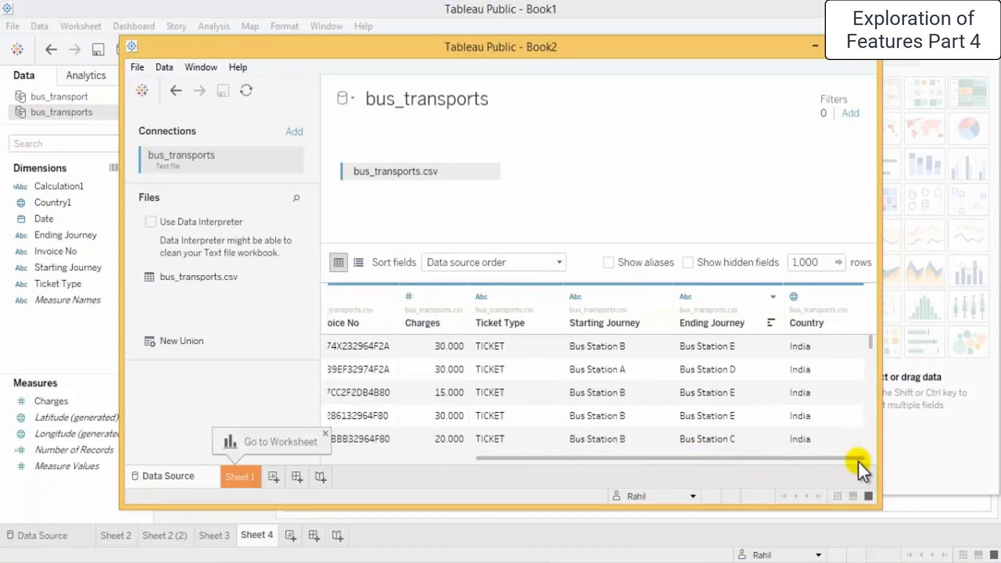
left_click(840, 57)
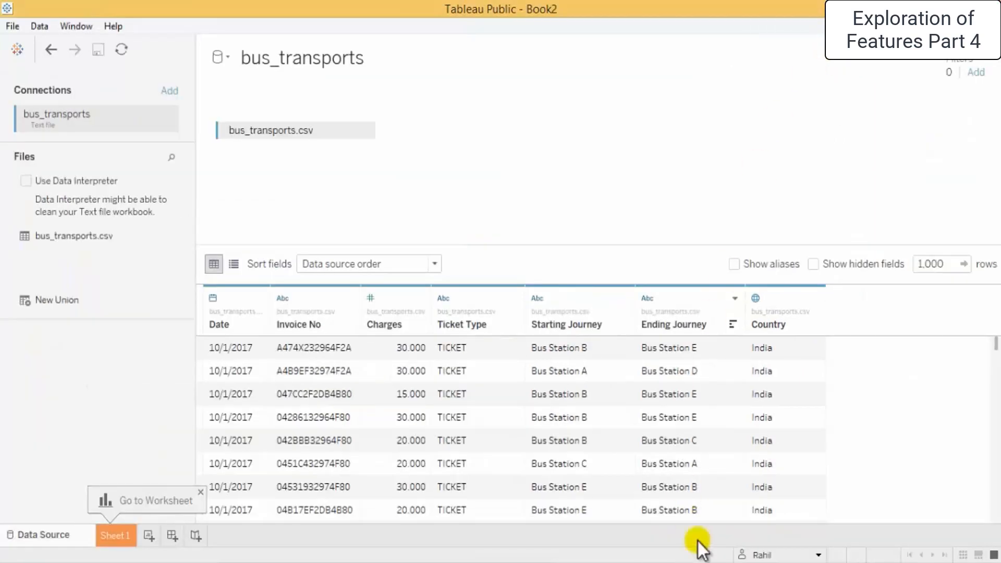
left_click_drag(995, 347, 975, 300)
- On Sheet 1, place Latitude (generated) on Columns and Longitude (generated) on Rows, and add Charges to Columns
left_click(110, 540)
left_click(51, 364)
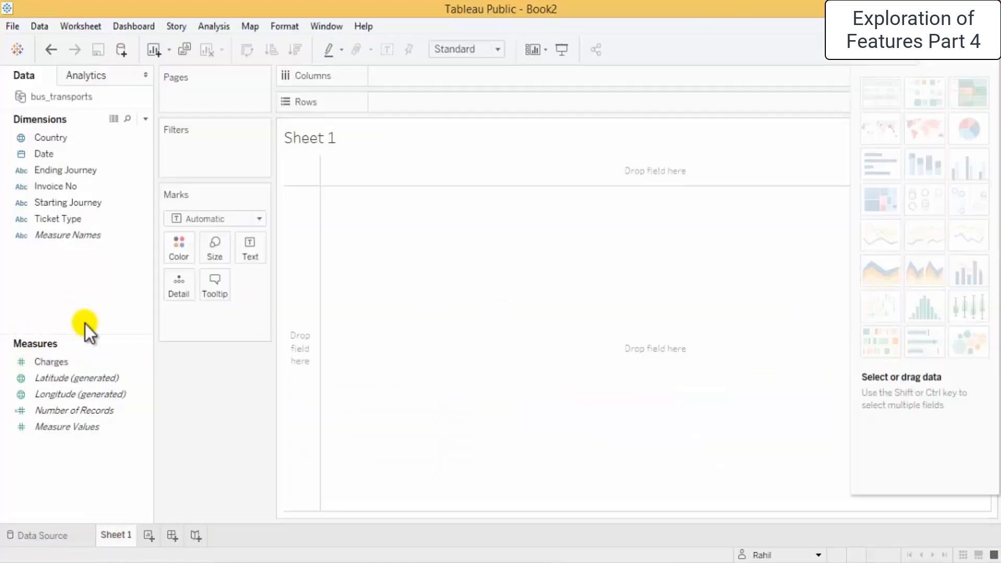
left_click(52, 379)
left_click_drag(70, 376, 435, 80)
left_click(52, 396)
left_click_drag(62, 390, 424, 102)
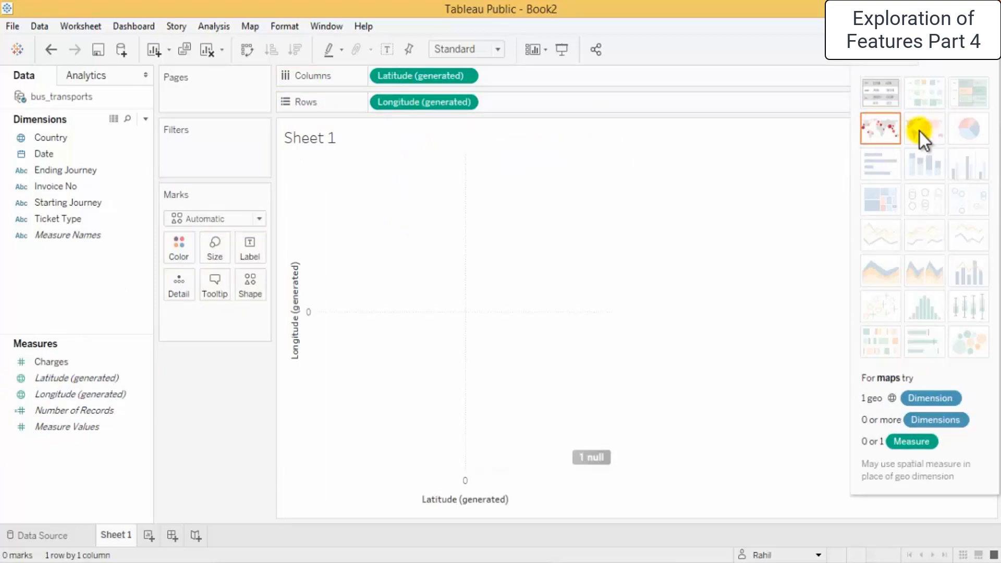
left_click(44, 361)
left_click_drag(45, 361, 555, 81)
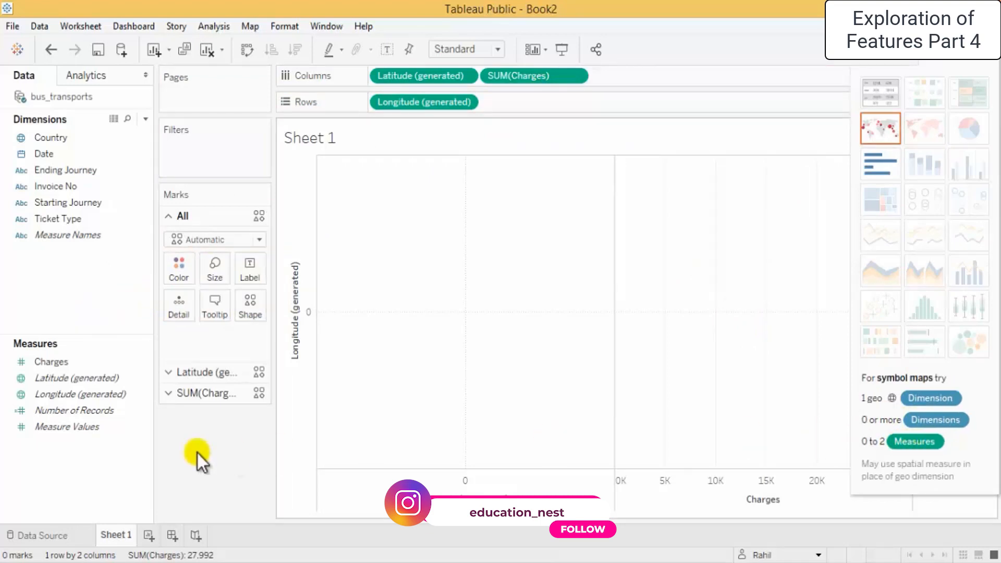
- Add Country to the view and convert it to a filled map of countries coloured by Charges
left_click_drag(61, 140, 533, 101)
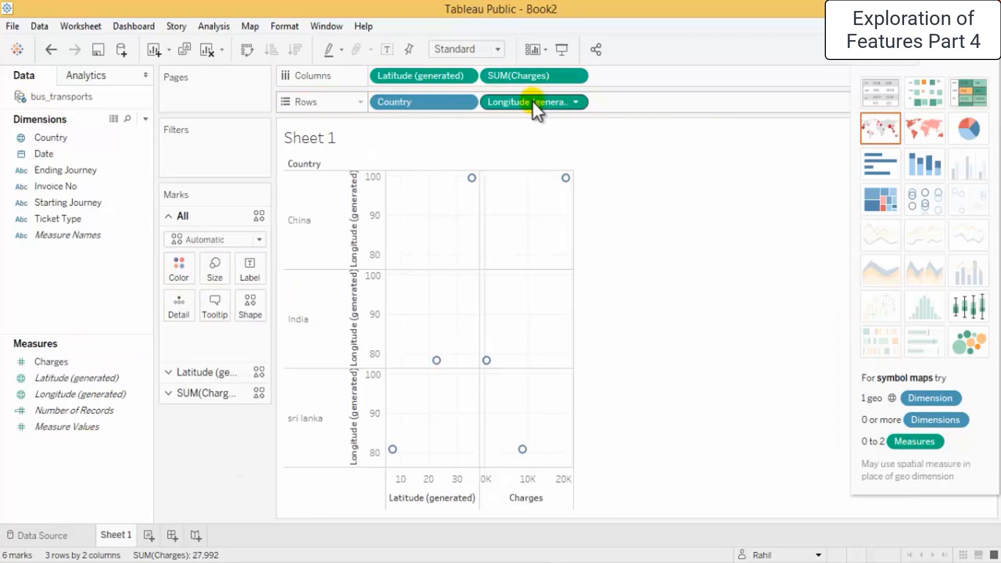
left_click(969, 129)
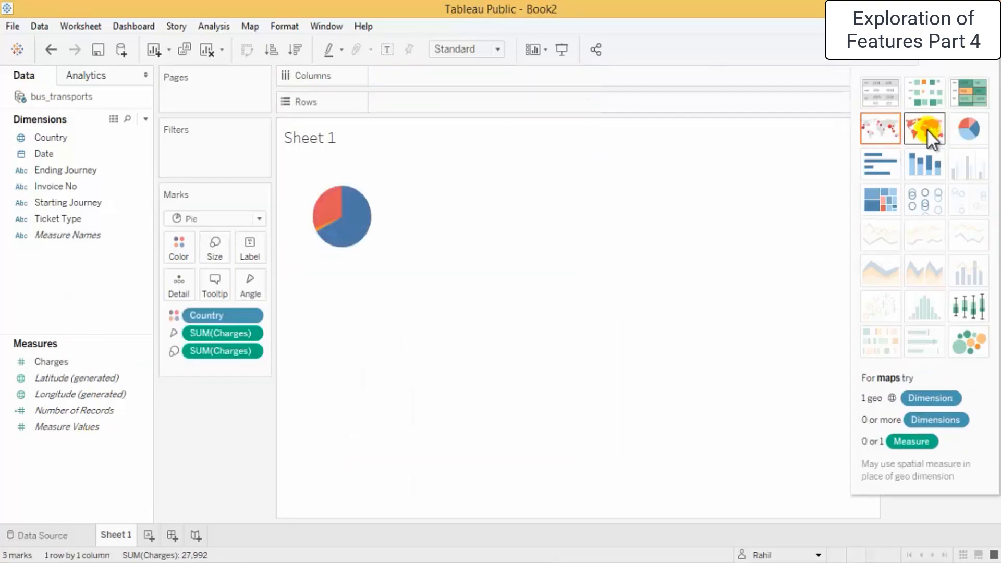
left_click(927, 130)
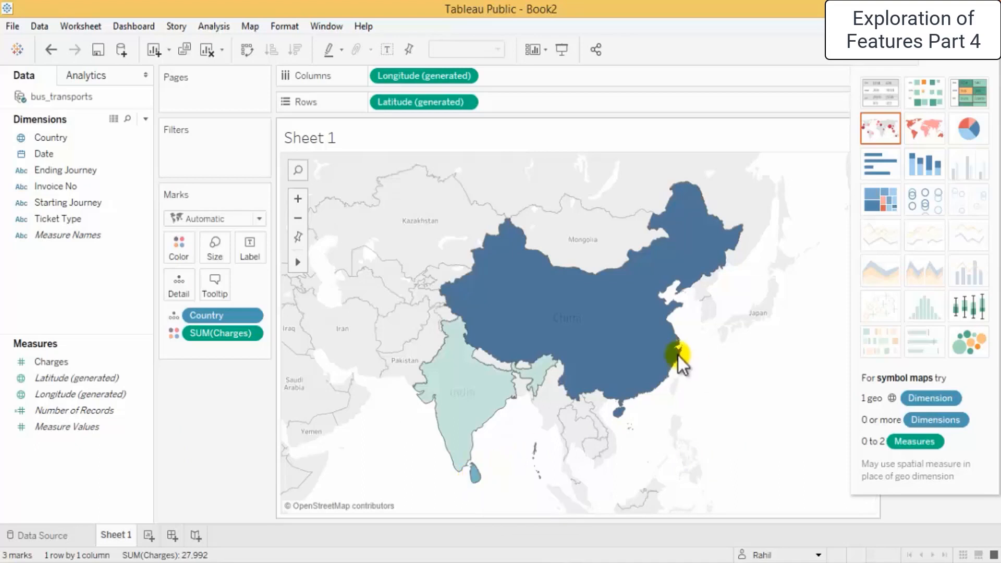
left_click(953, 59)
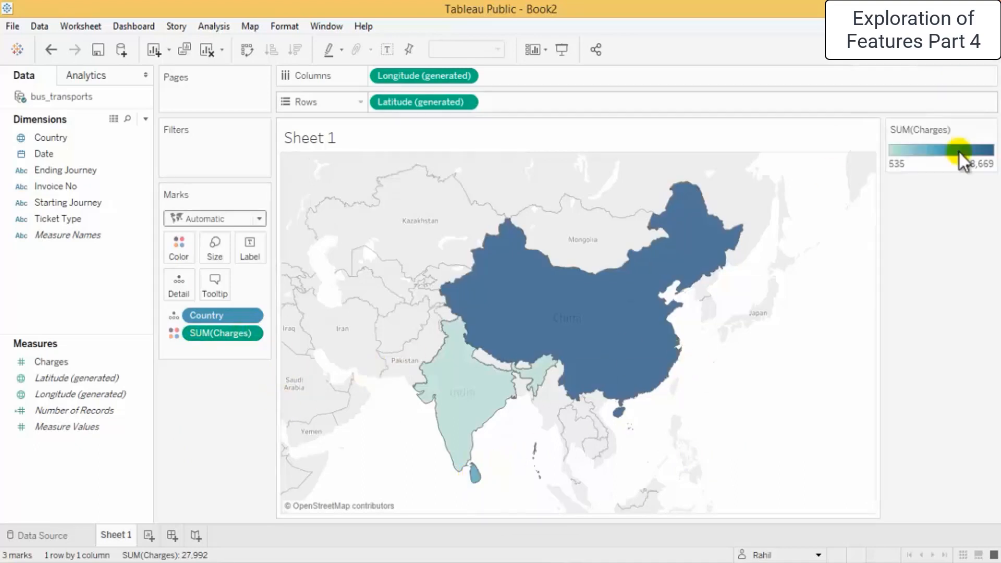
- Inspect the Charges values of India, China and Sri Lanka on the map
left_click(452, 388)
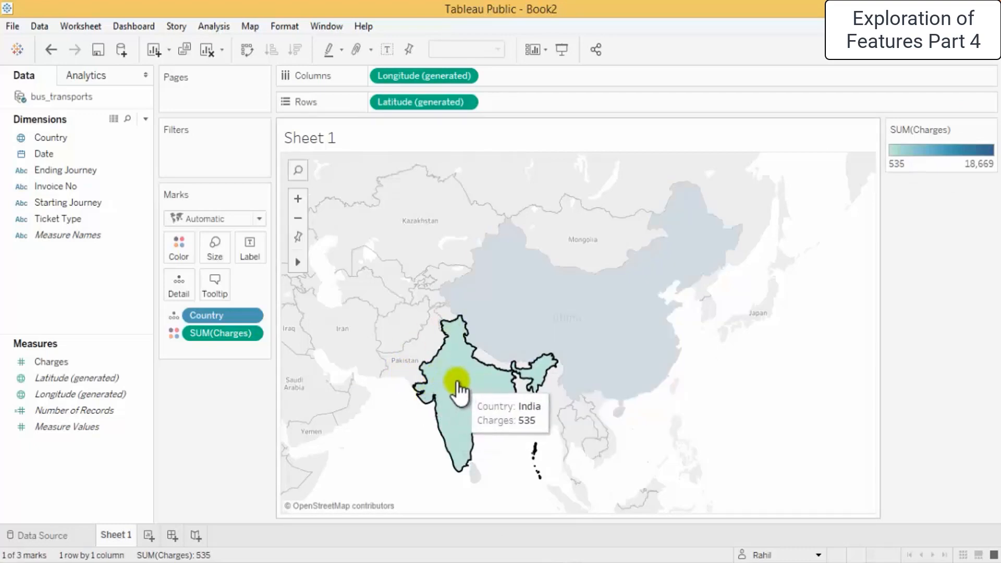
mouse_move(447, 389)
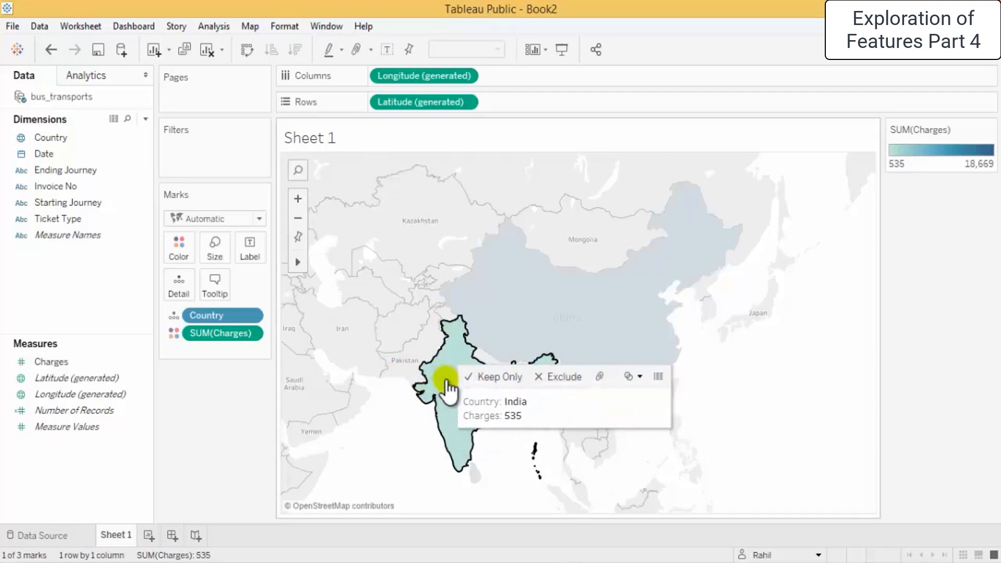
left_click(548, 334)
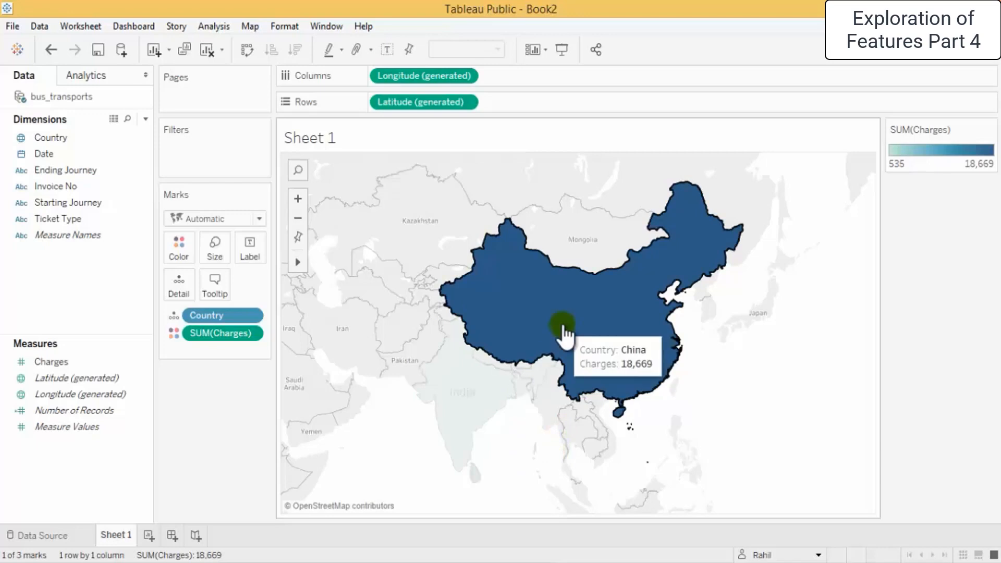
left_click(473, 475)
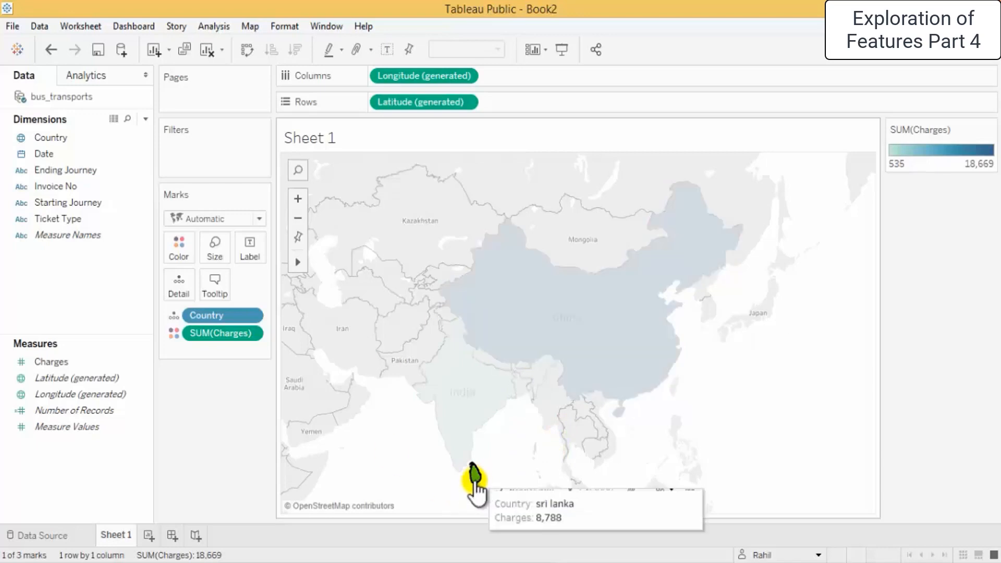
left_click(233, 431)
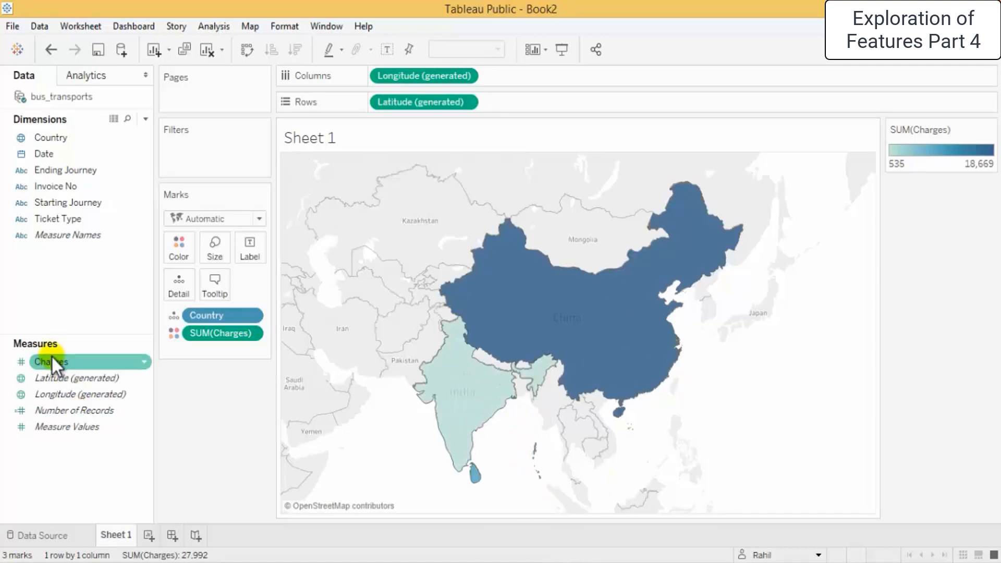
- Label the countries with Charges, and replace Charges with Number of Records for both the map's colour and its labels
left_click_drag(56, 362, 254, 242)
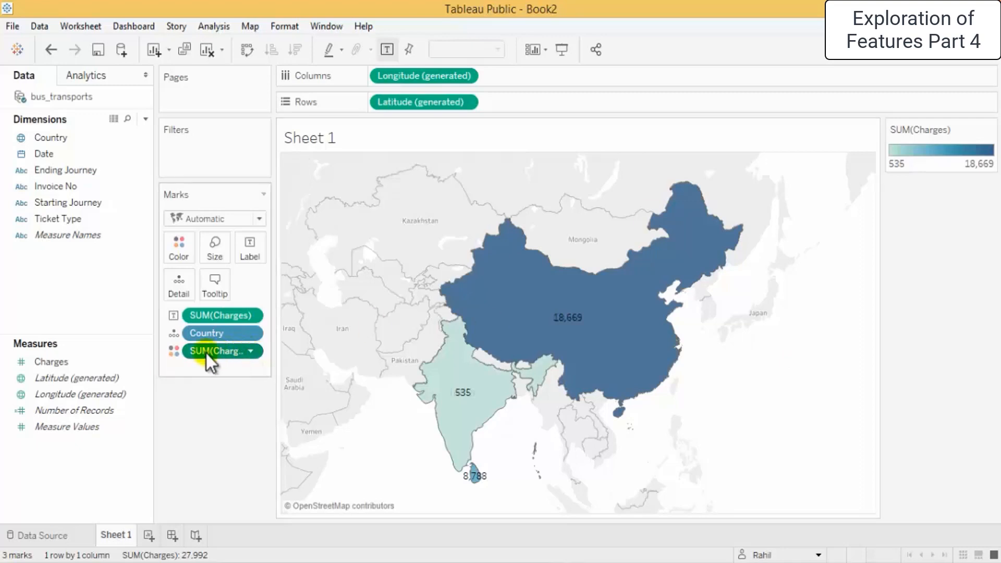
left_click_drag(225, 352, 55, 355)
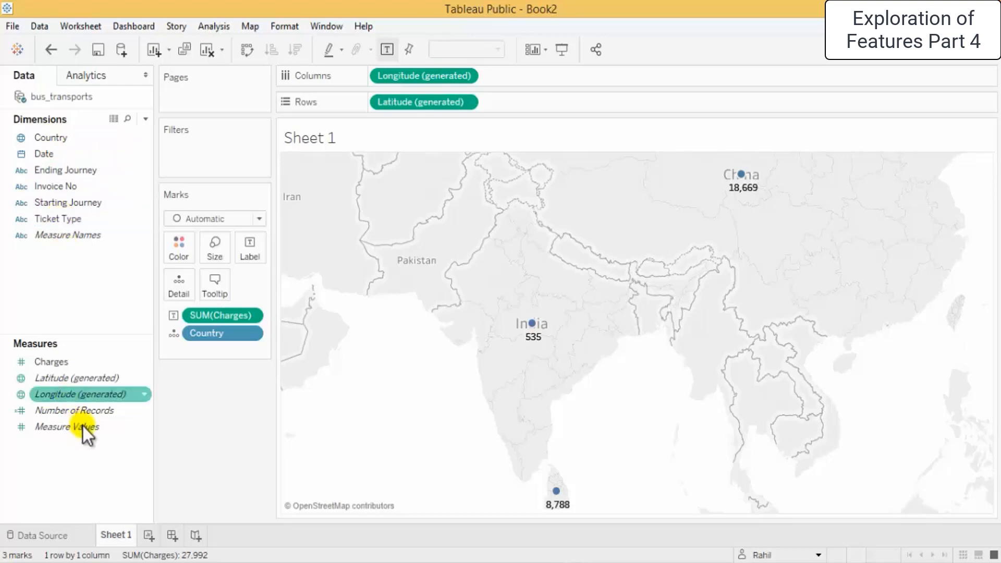
left_click_drag(83, 412, 179, 252)
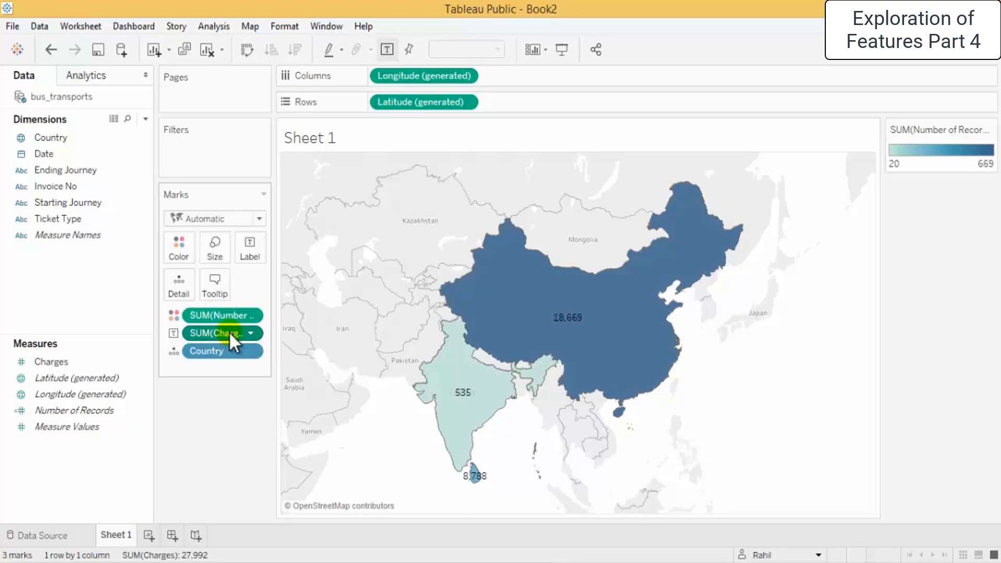
left_click_drag(226, 332, 258, 256)
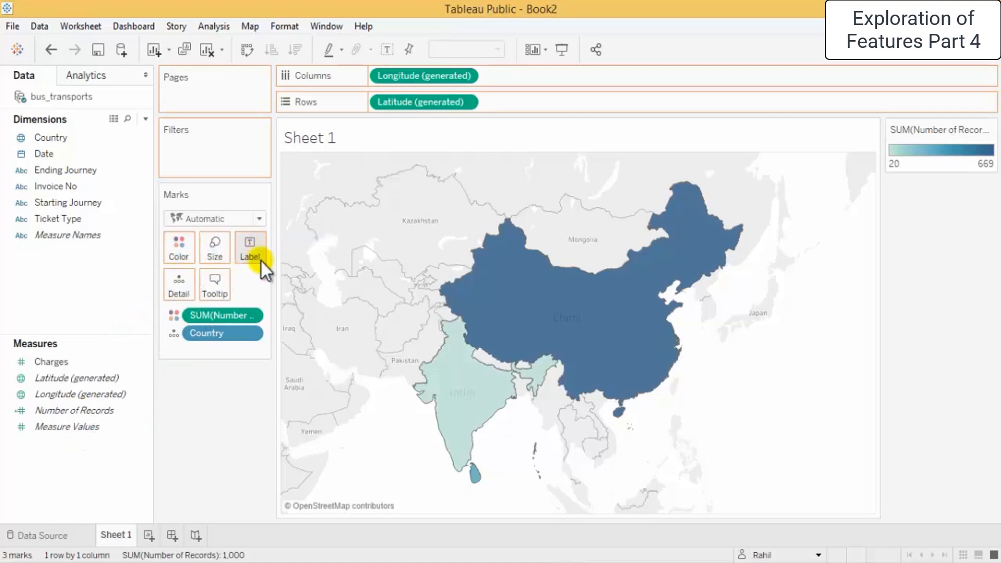
- Inspect the Number of Records for China, Sri Lanka and India on the map
mouse_move(594, 329)
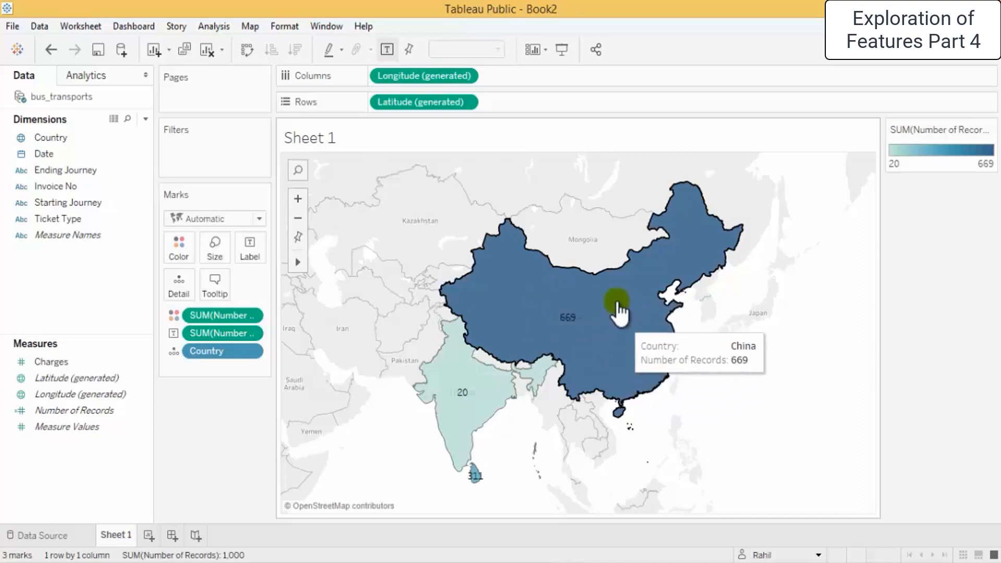
left_click(616, 319)
left_click(475, 482)
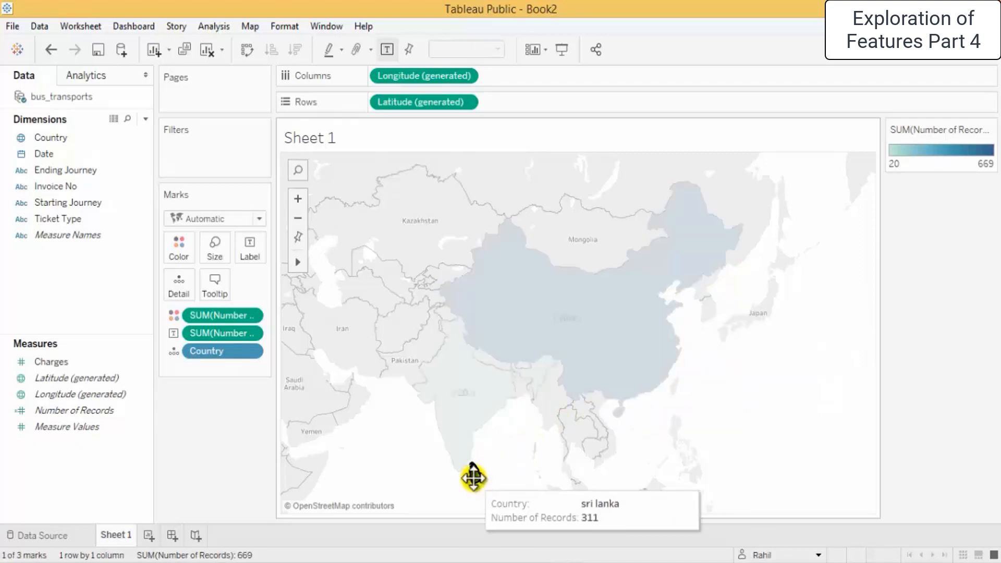
left_click(469, 428)
left_click(695, 450)
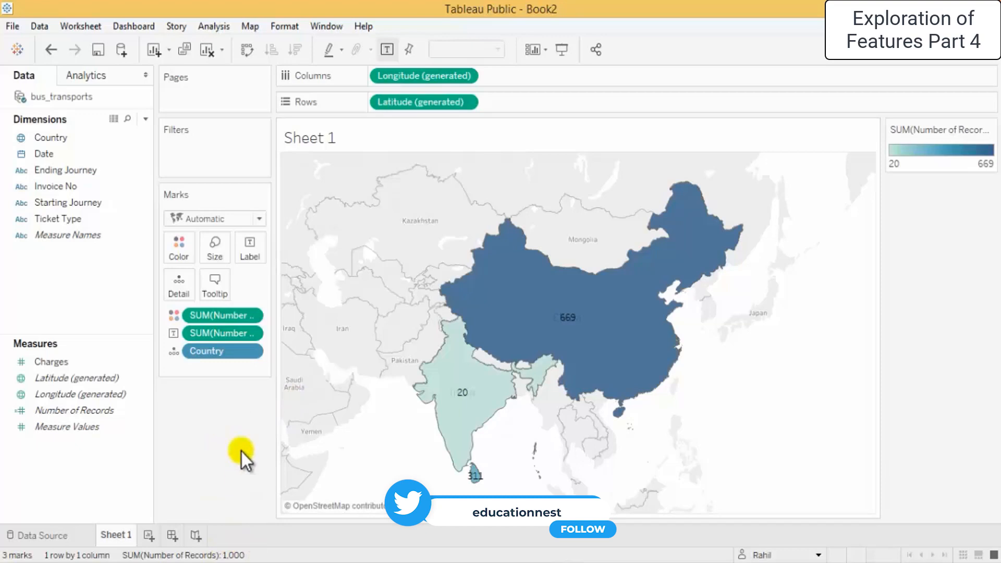
- Rename Sheet 1 as Map
right_click(121, 535)
left_click(179, 362)
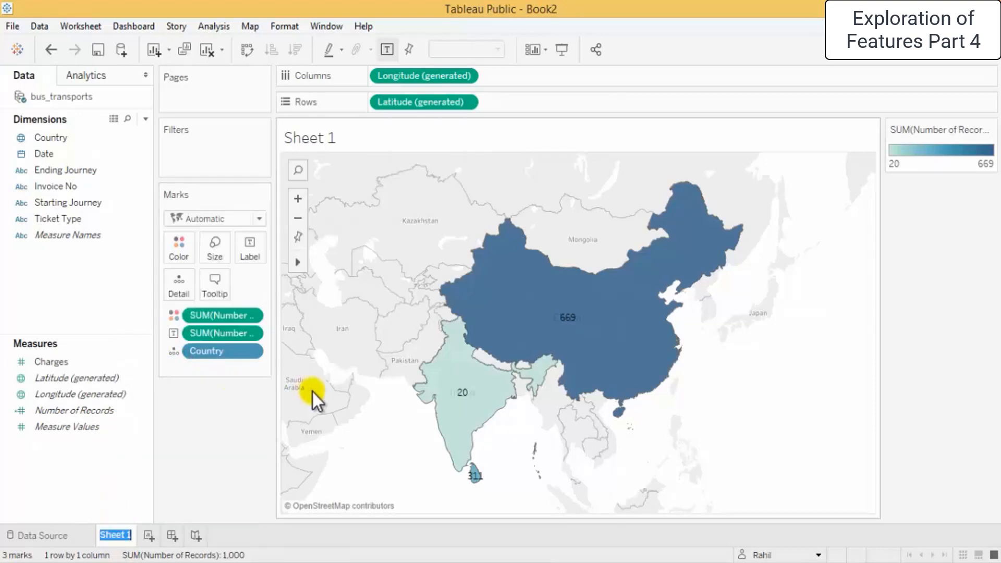
type("Map")
key("Return")
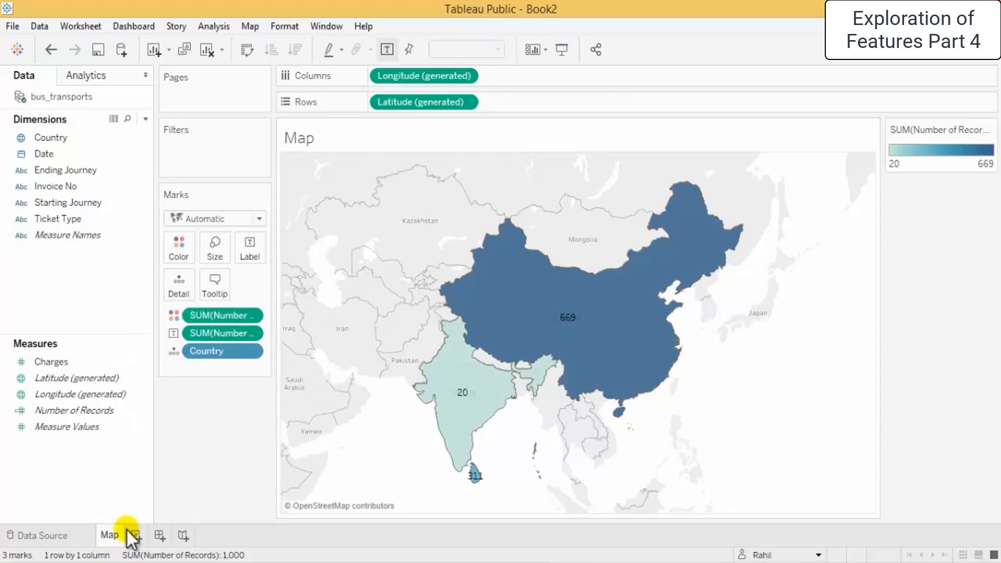
mouse_move(113, 538)
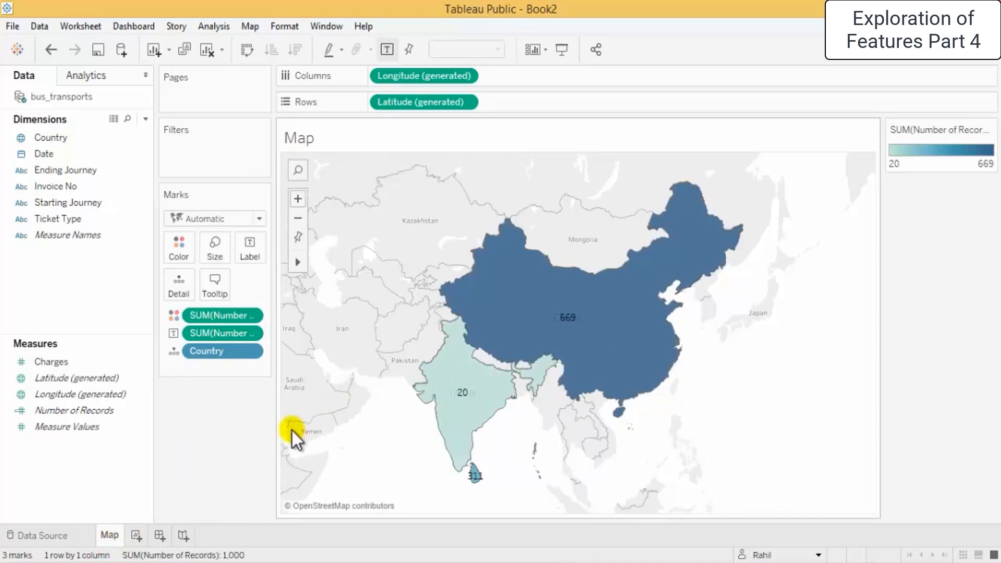
key("ctrl+s")
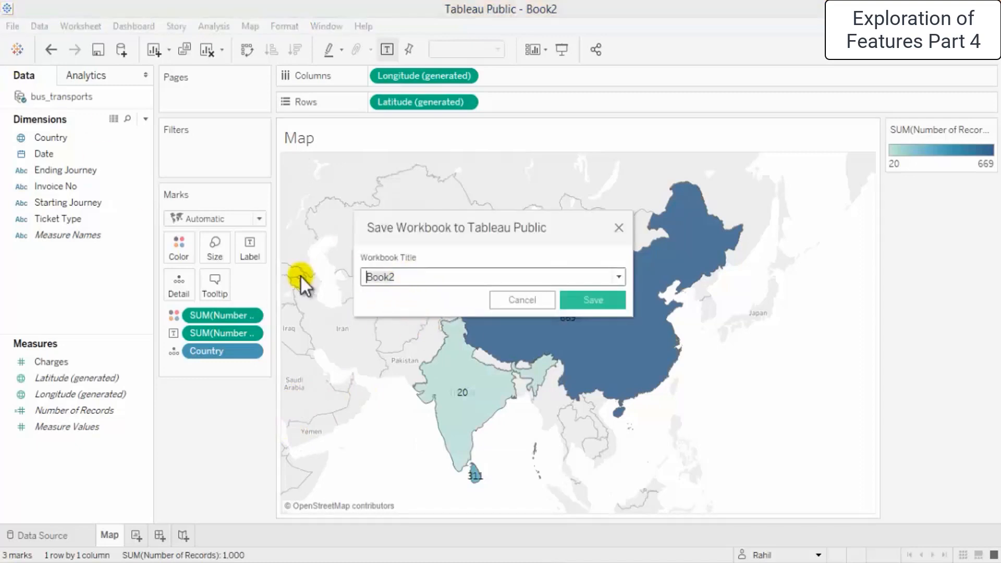
key("ctrl+a")
key("BackSpace")
type("Maps")
left_click(521, 301)
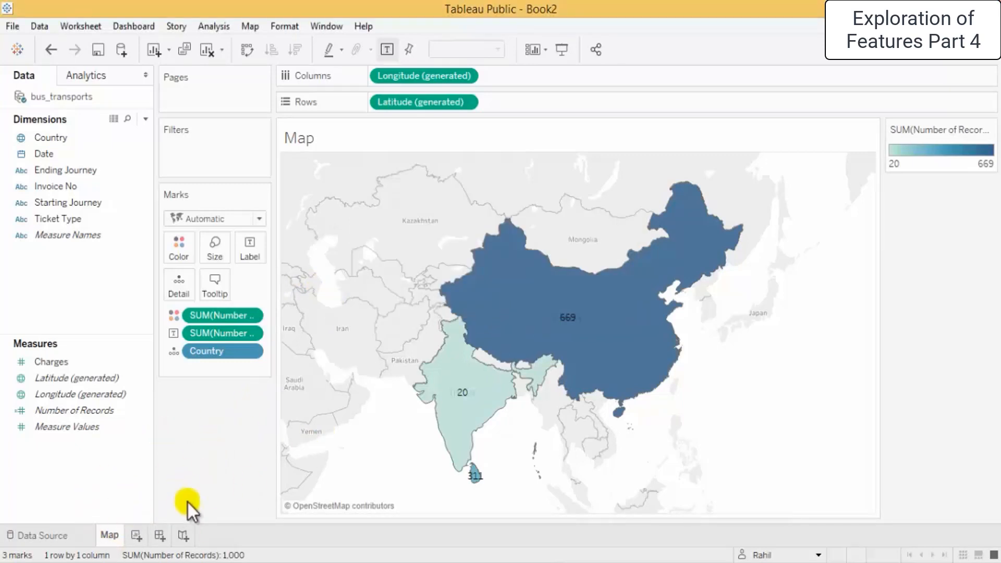
- Duplicate the Map sheet and delete the copy
right_click(115, 534)
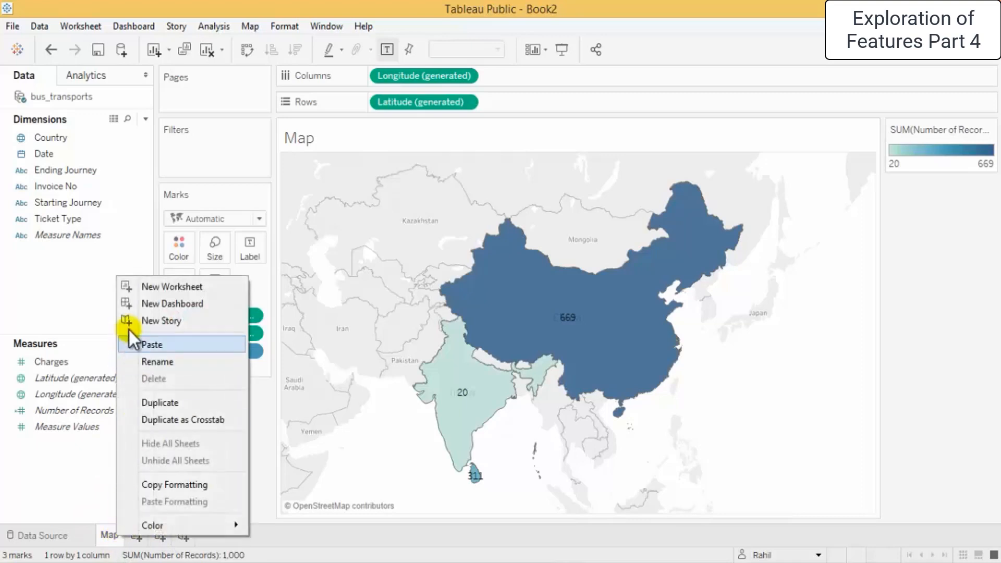
left_click(177, 401)
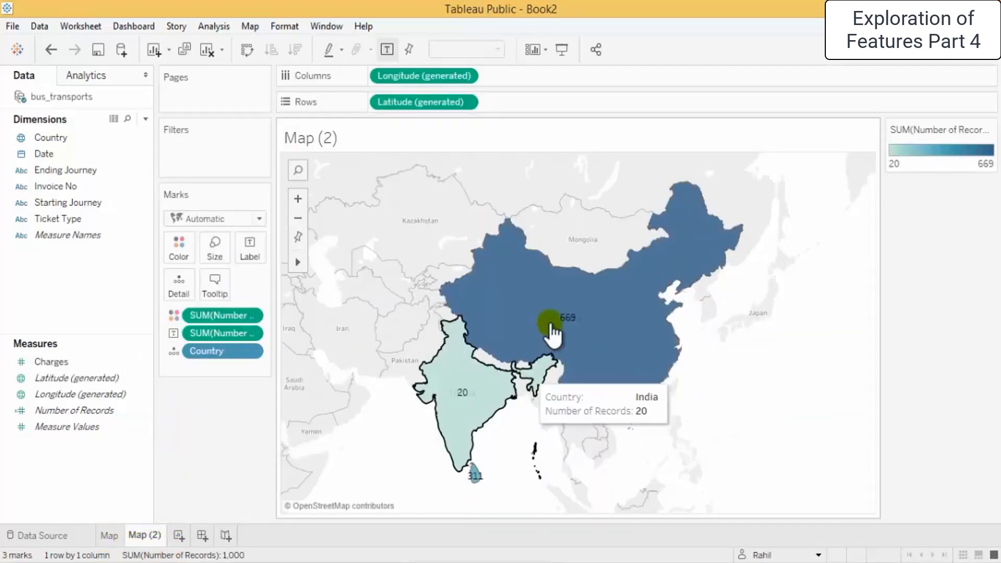
right_click(139, 533)
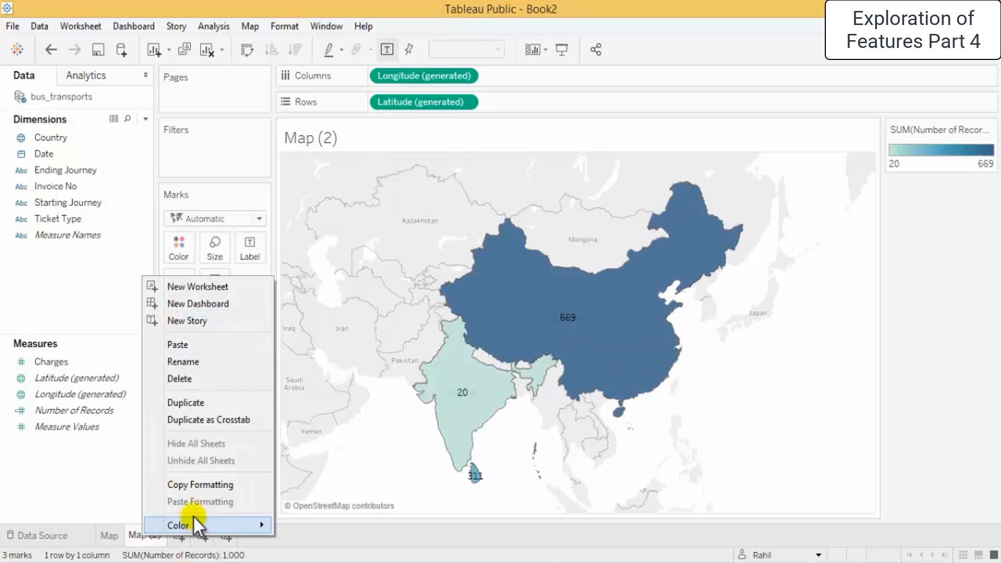
left_click(182, 378)
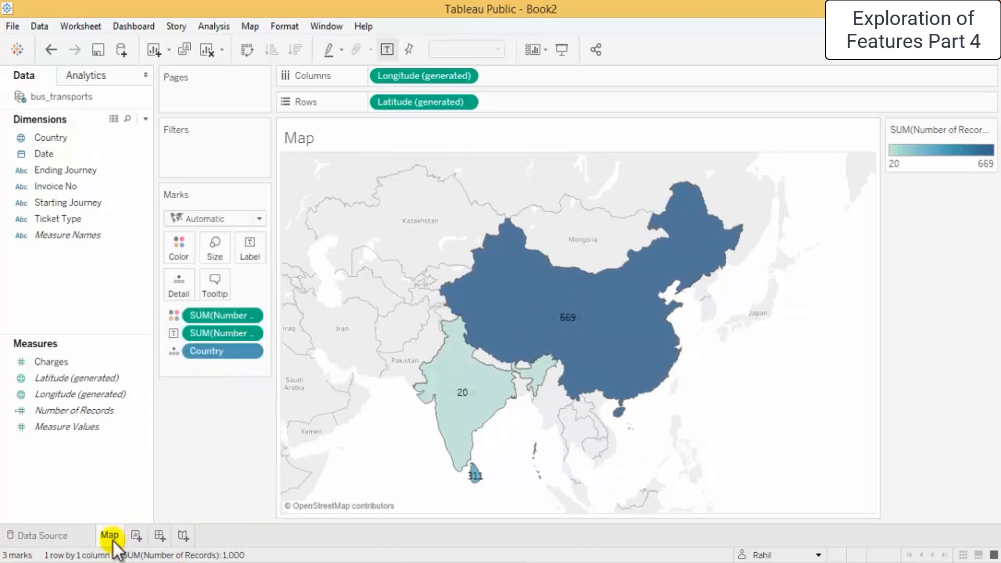
- Duplicate the Map sheet as a crosstab, view the resulting table and delete that sheet
right_click(111, 538)
left_click(183, 419)
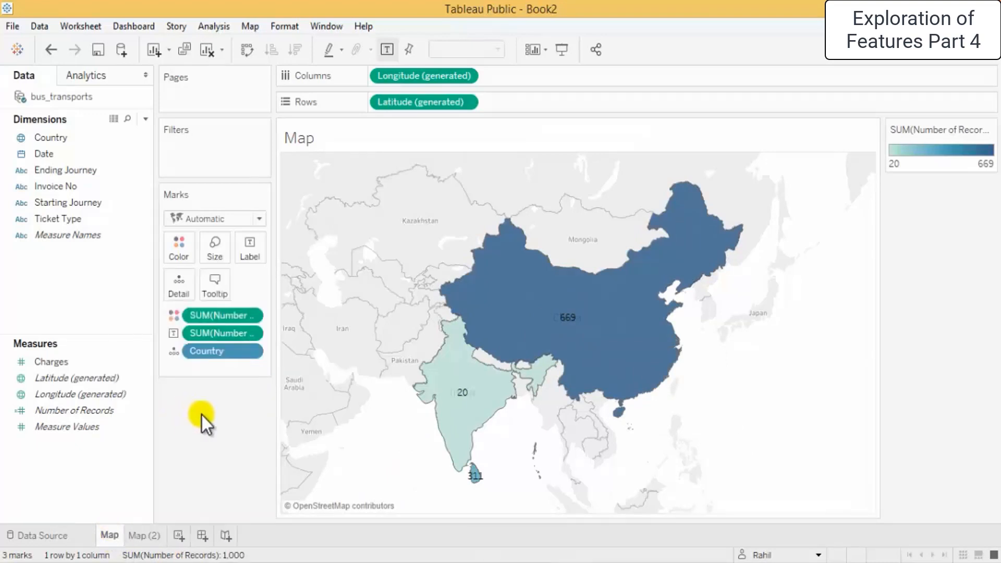
left_click(151, 536)
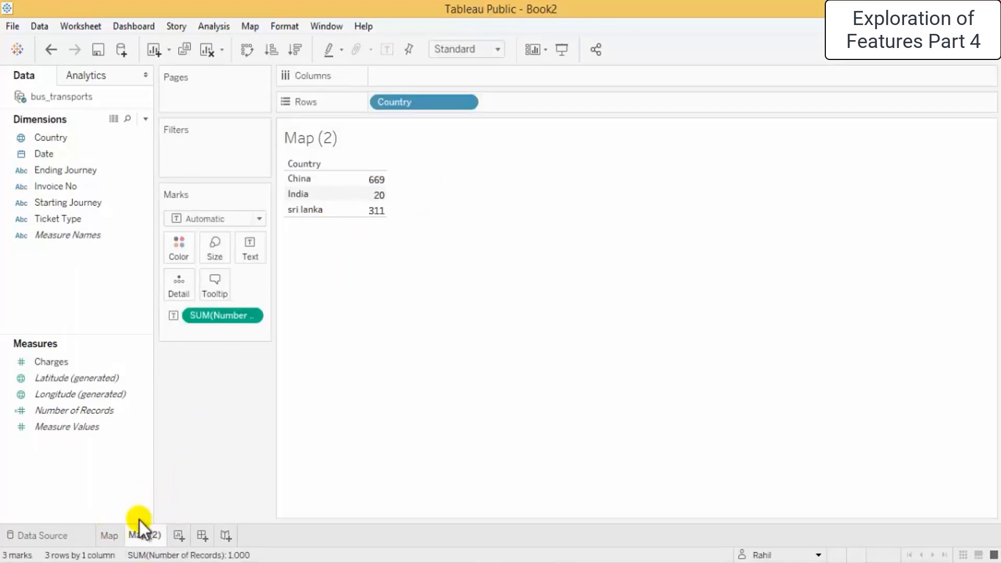
right_click(155, 528)
left_click(190, 378)
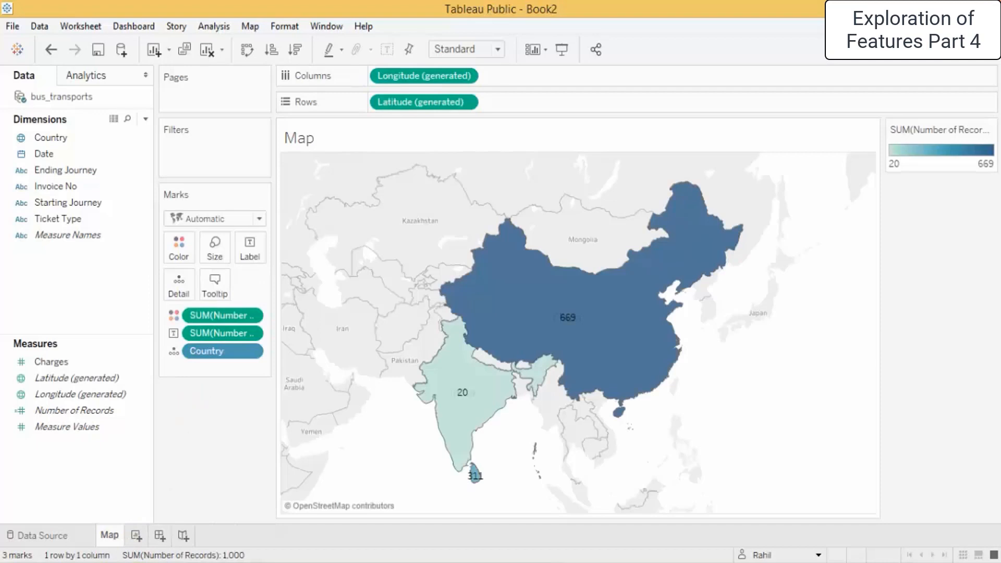
- Try red as the Map sheet's tab colour and change it to teal
right_click(111, 533)
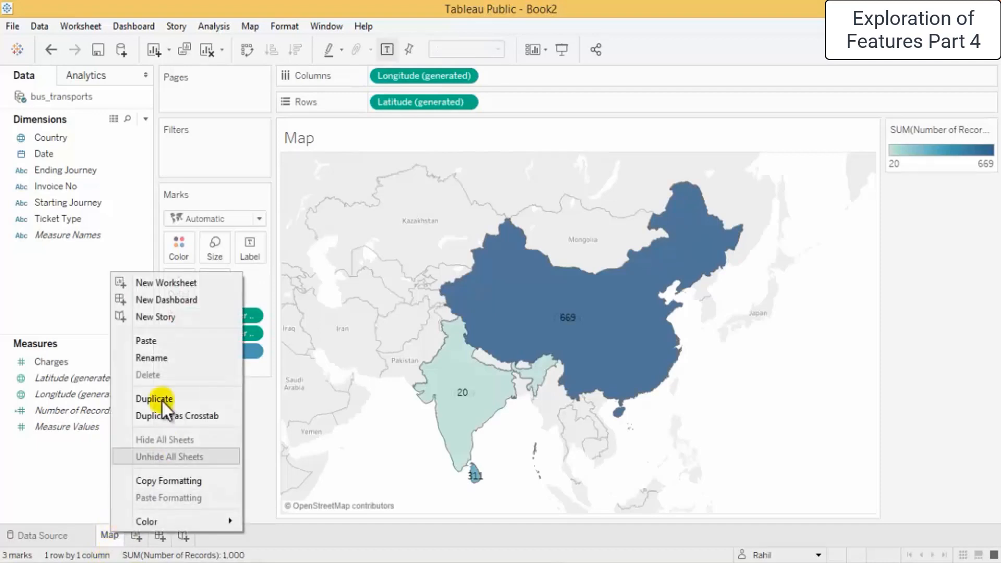
mouse_move(180, 522)
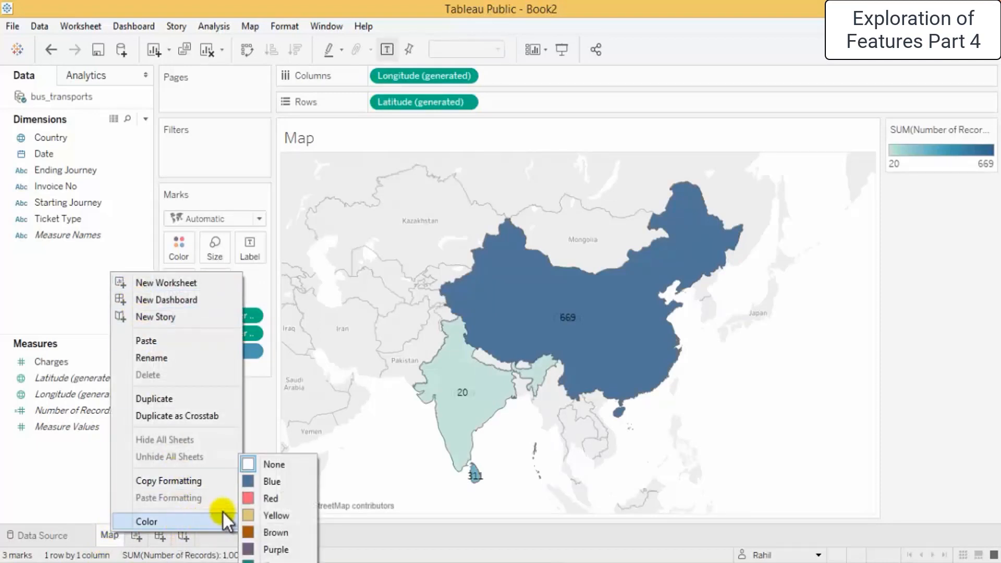
left_click(261, 498)
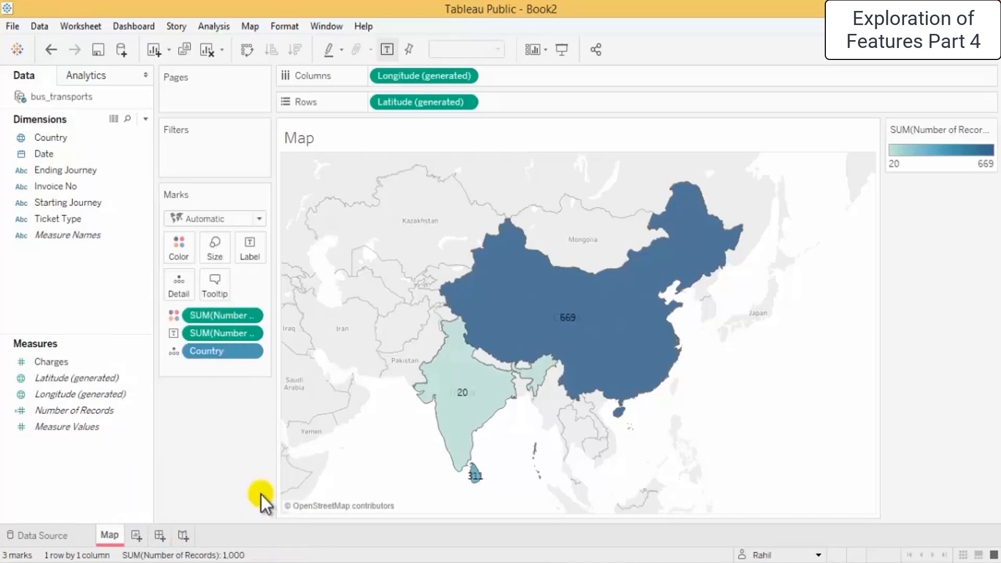
right_click(109, 540)
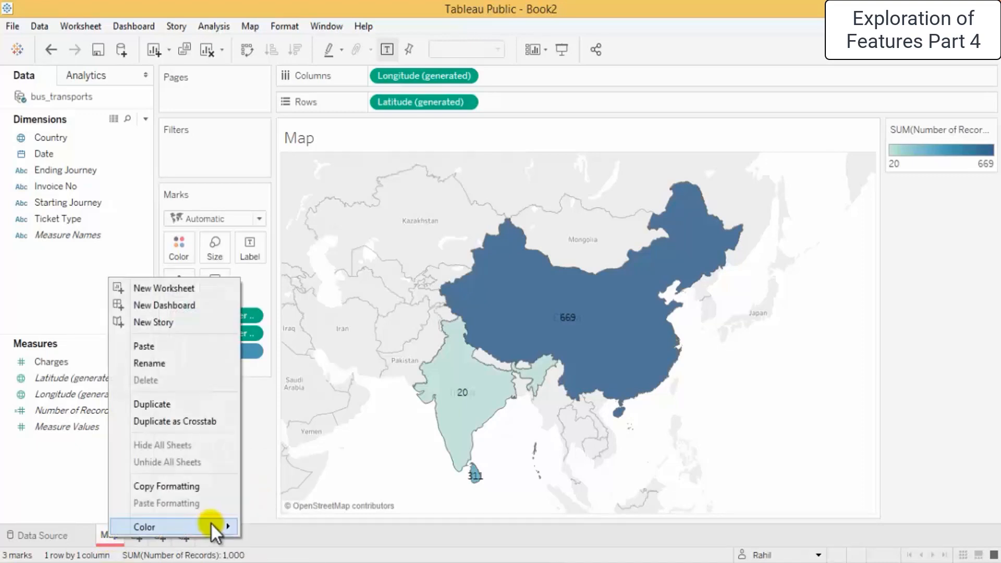
mouse_move(210, 528)
left_click(269, 553)
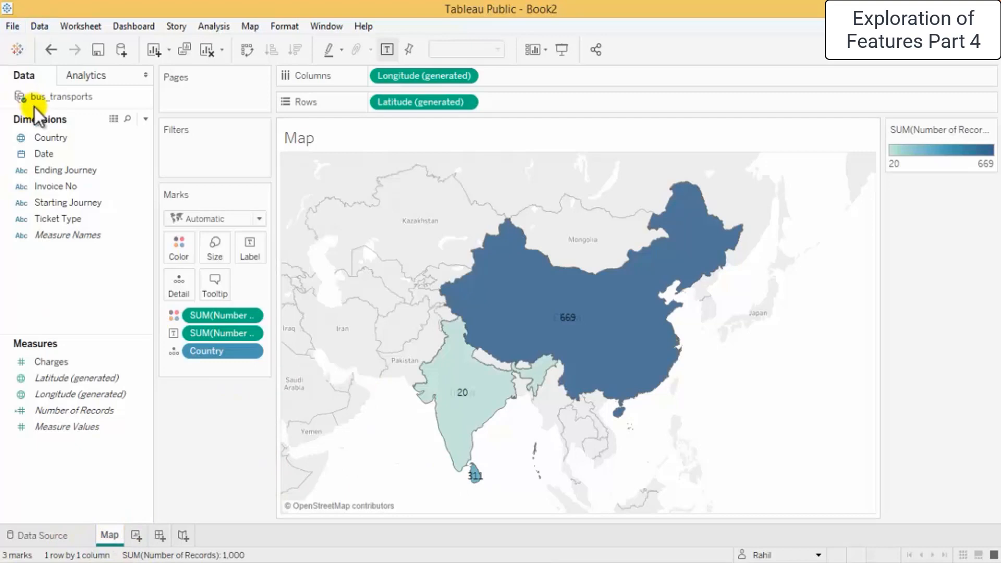
- Open the Save Workbook to Tableau Public dialog and close it without saving
left_click(98, 49)
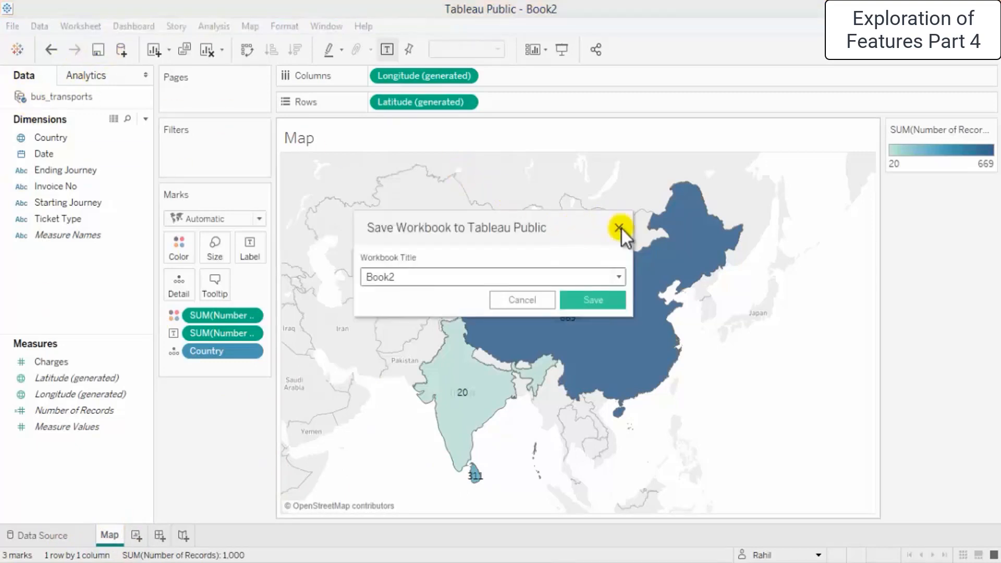
left_click(621, 228)
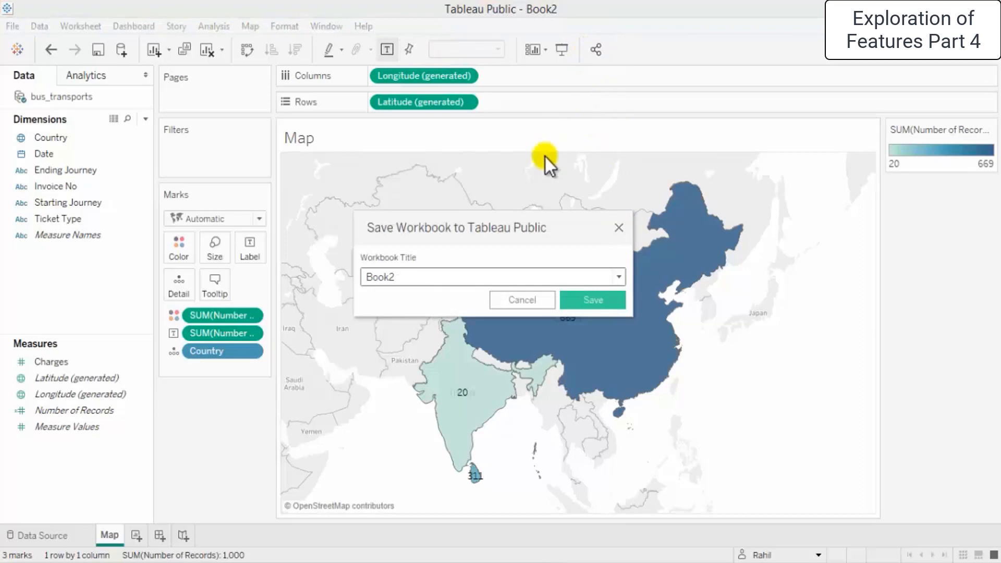
left_click(620, 228)
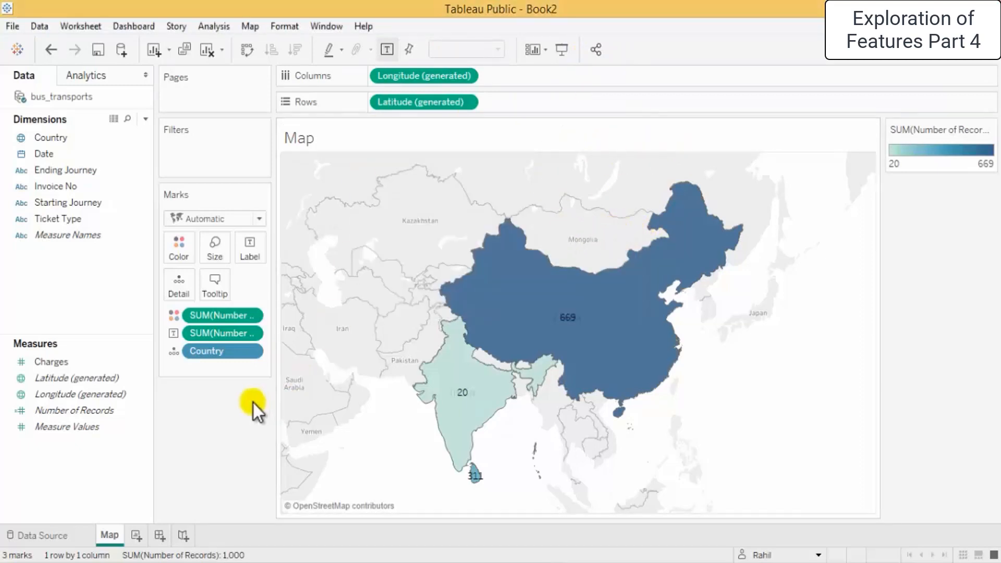
- View the start page and the list of workbooks saved on Tableau Public, and return to the Map sheet
left_click(16, 49)
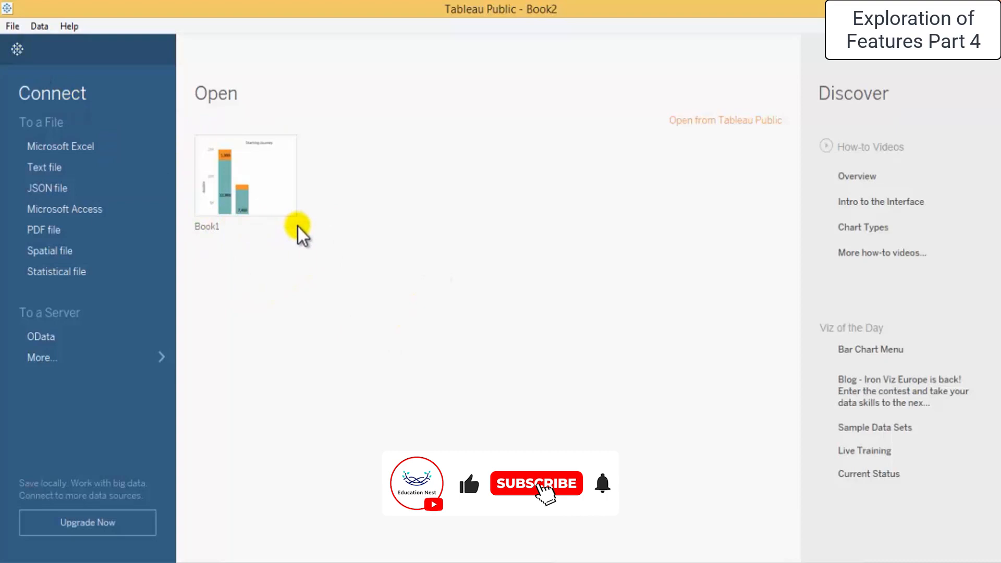
mouse_move(216, 153)
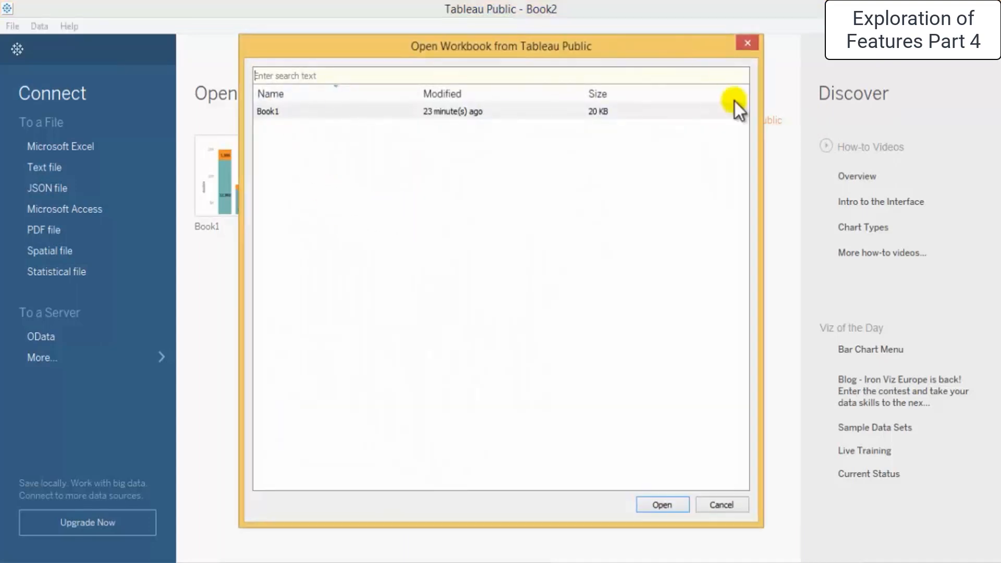
left_click(734, 107)
left_click(745, 46)
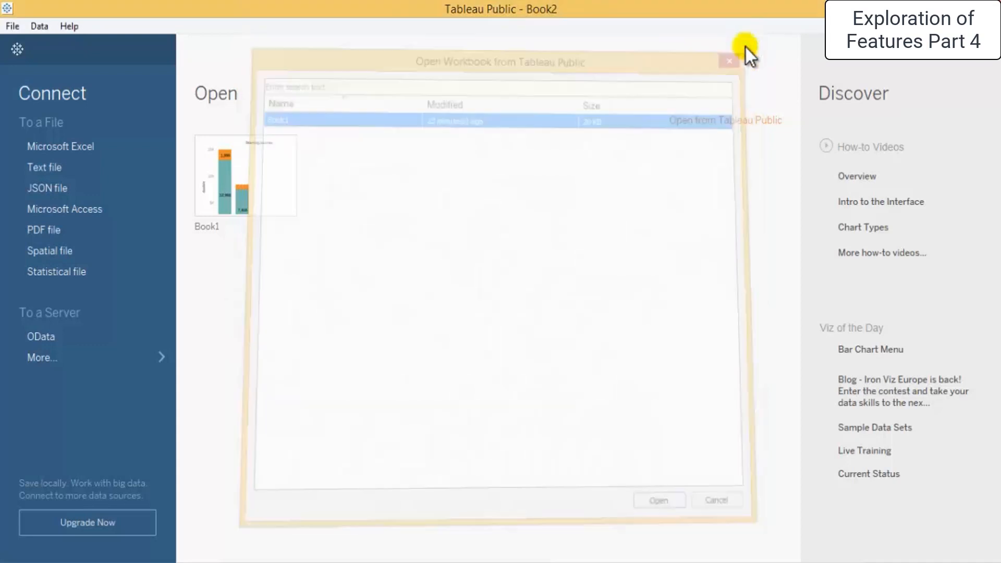
left_click(19, 51)
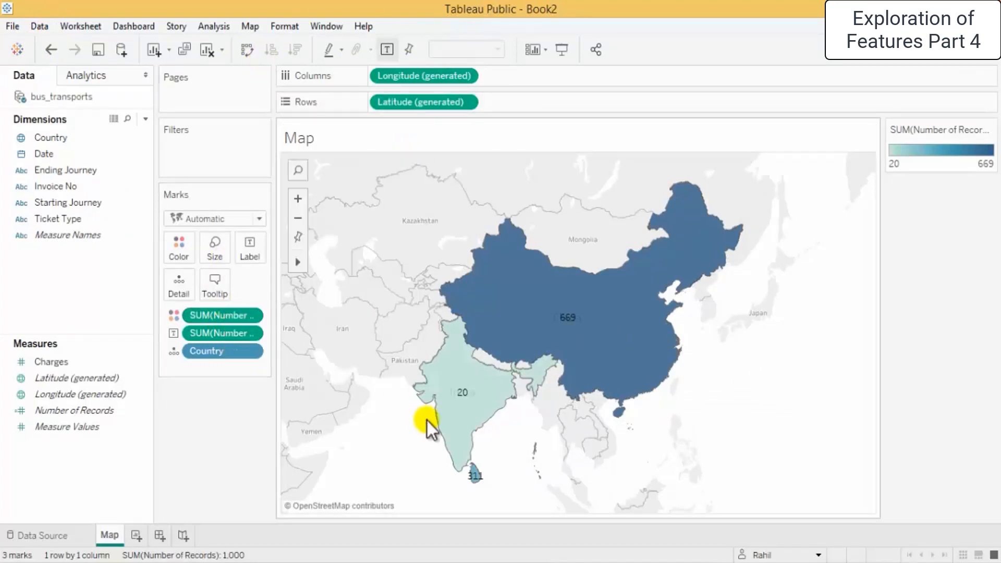
- Add a new worksheet with Date by year on Rows and the sum of Charges on Columns
left_click(136, 536)
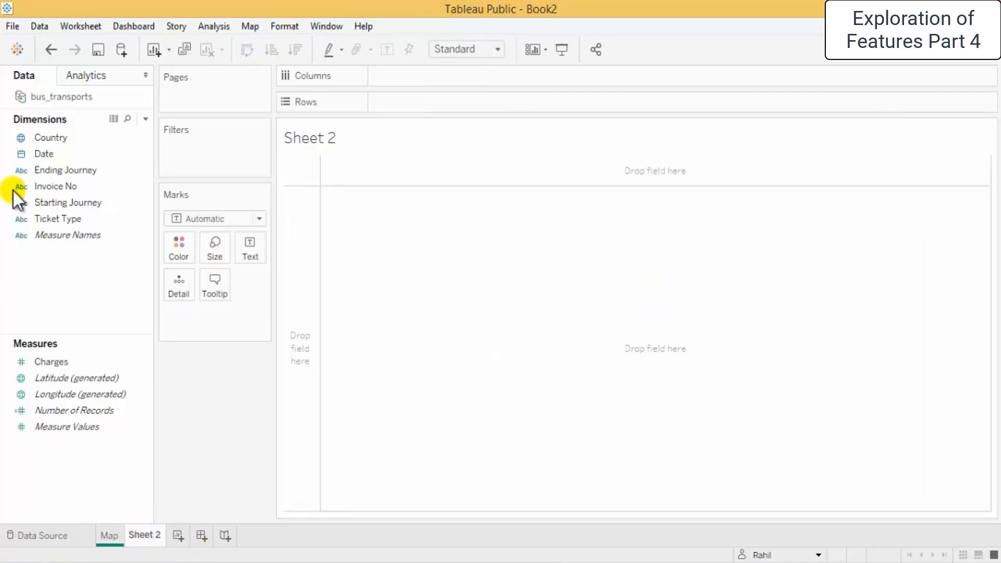
left_click(68, 364)
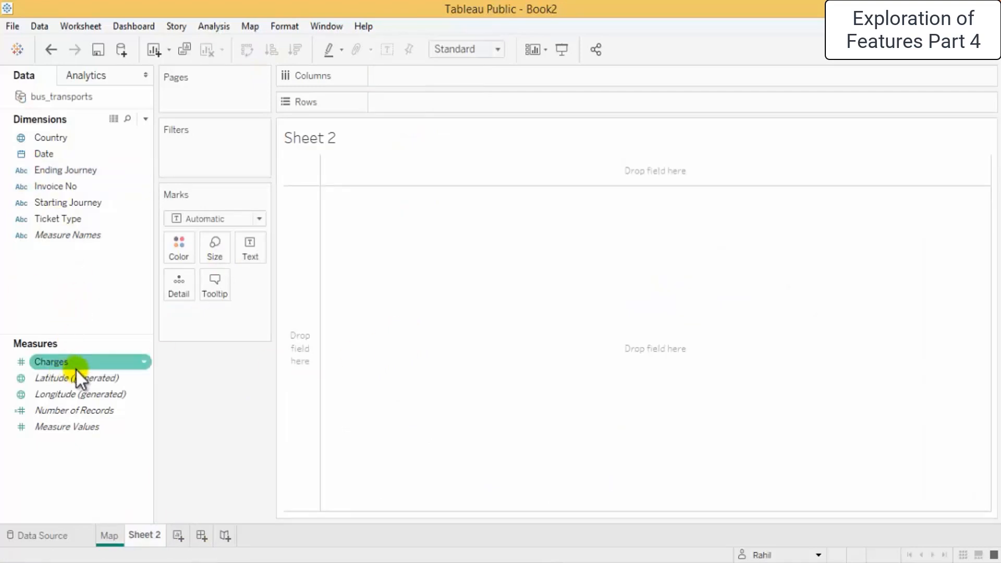
left_click(78, 394)
left_click(81, 426)
left_click(76, 411)
left_click(67, 428)
left_click(83, 377)
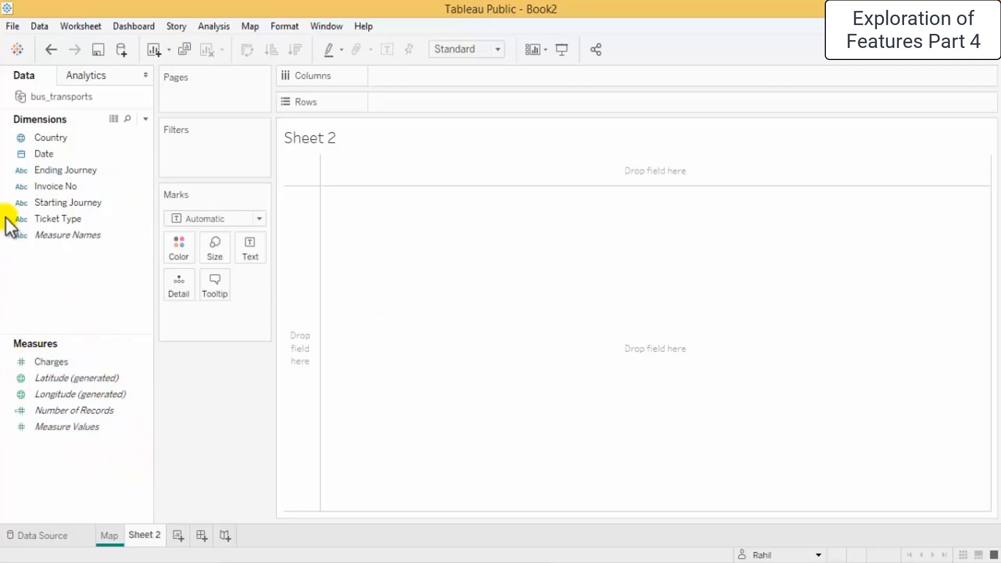
left_click(44, 157)
left_click_drag(104, 154, 418, 100)
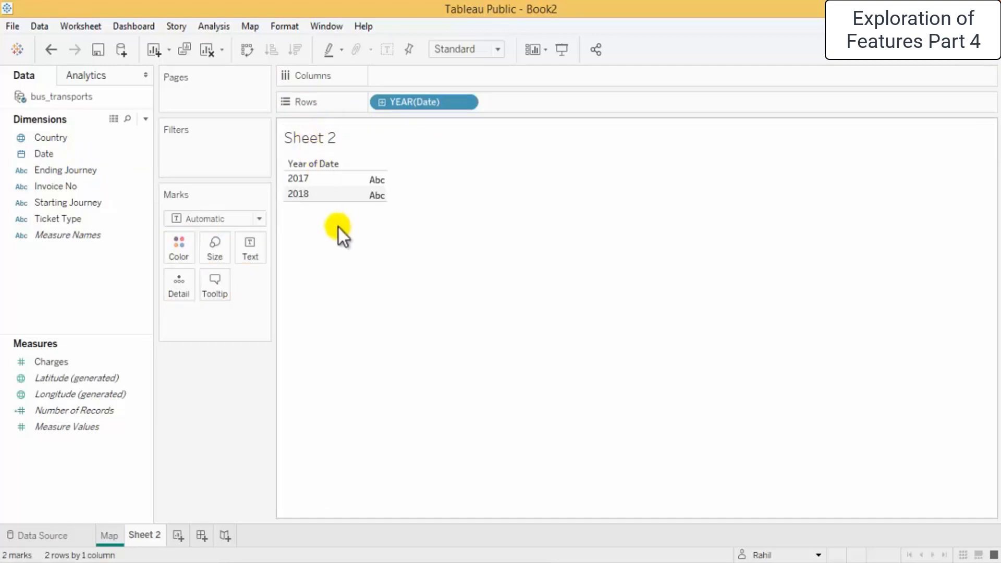
left_click(47, 196)
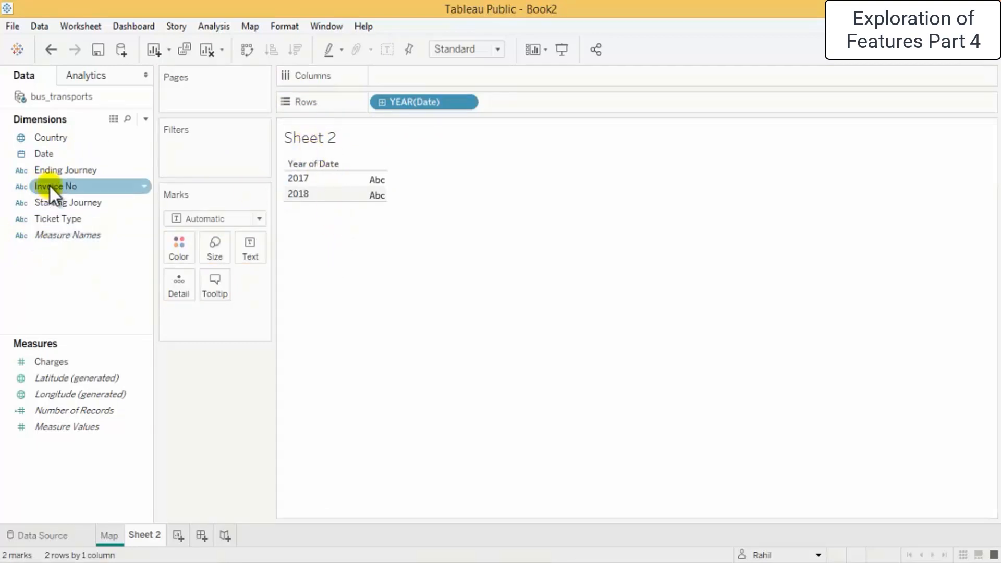
left_click_drag(59, 361, 430, 80)
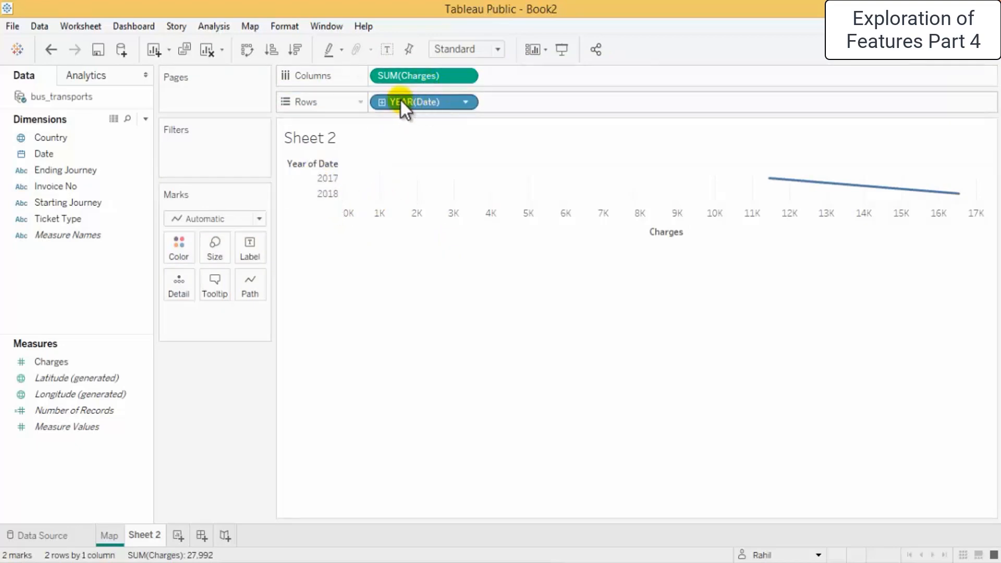
- Drill the Date hierarchy on Rows down through quarter, month and day, and roll it back up to year and quarter
left_click(382, 102)
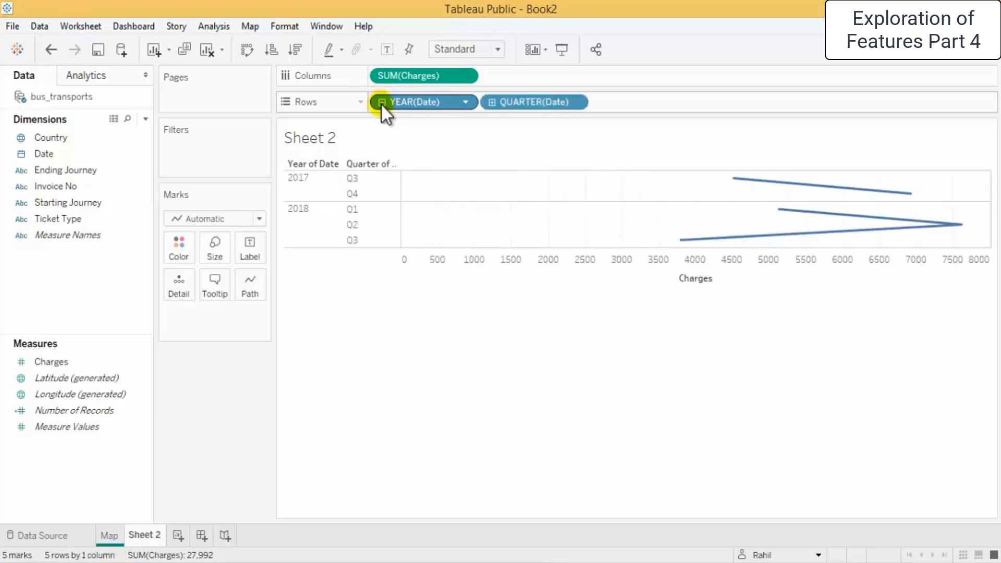
left_click(381, 103)
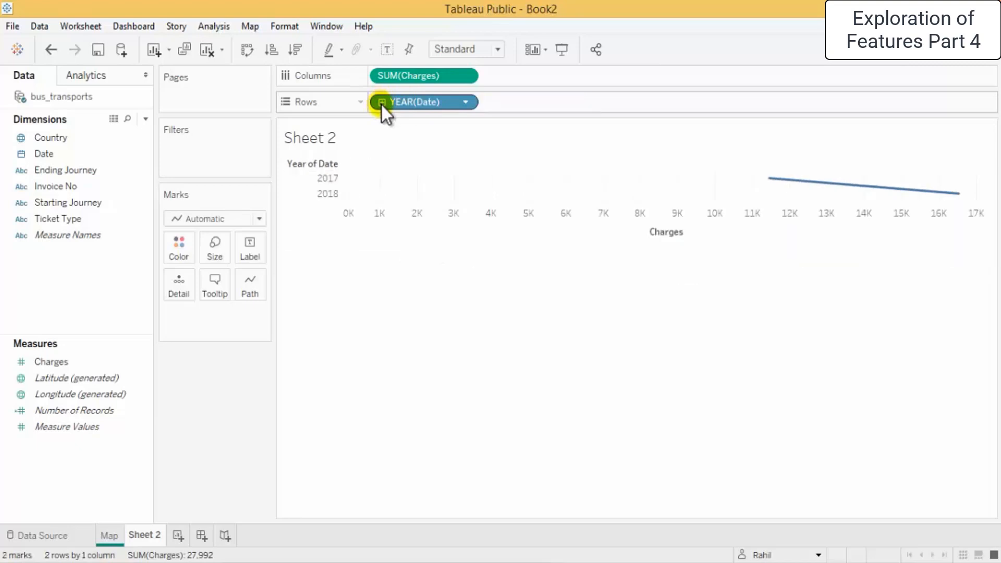
left_click(382, 102)
left_click(491, 103)
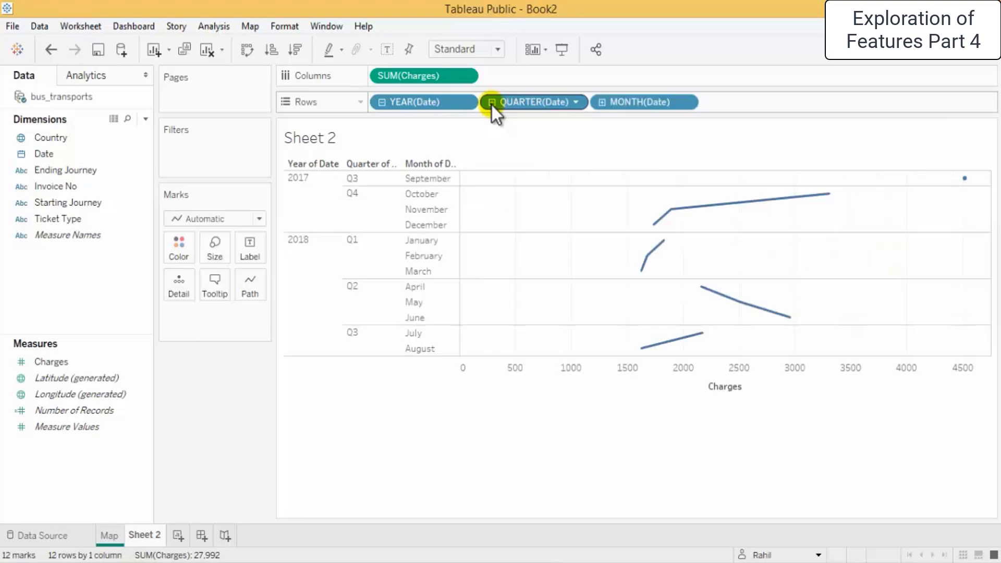
left_click(603, 102)
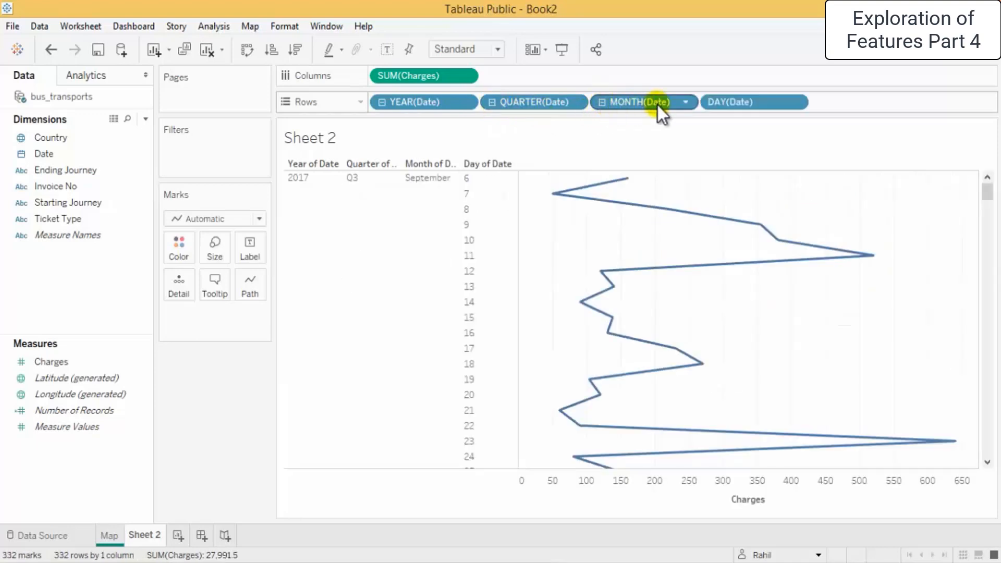
left_click(602, 102)
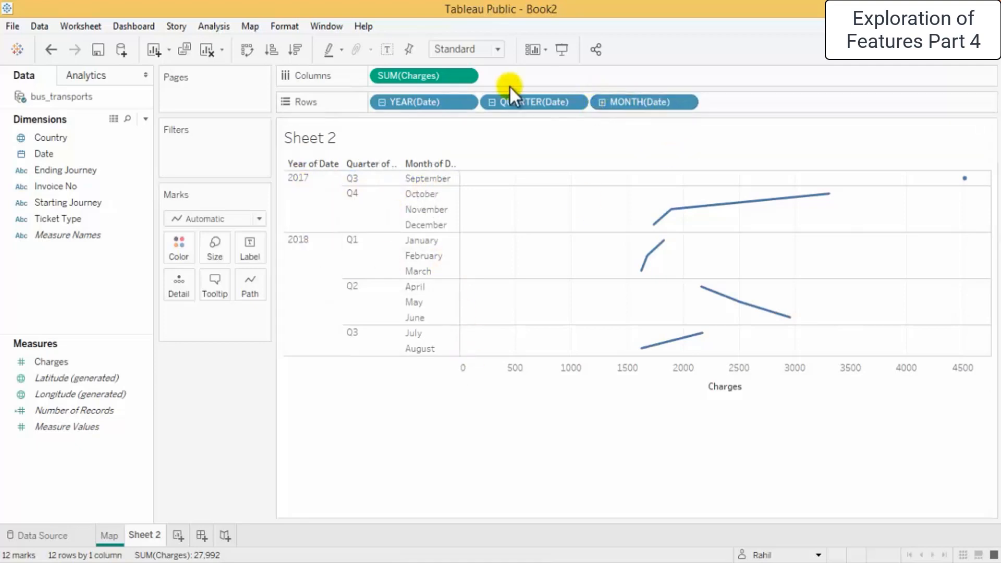
left_click(494, 102)
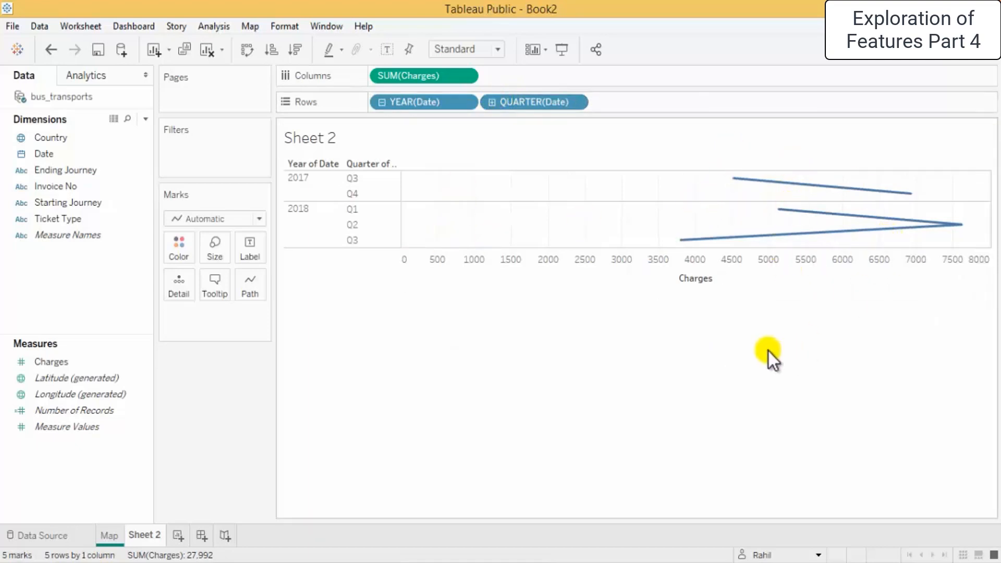
- Change the mark type of the Charges chart from Automatic to Bar
mouse_move(689, 239)
left_click(237, 222)
left_click(213, 250)
mouse_move(423, 211)
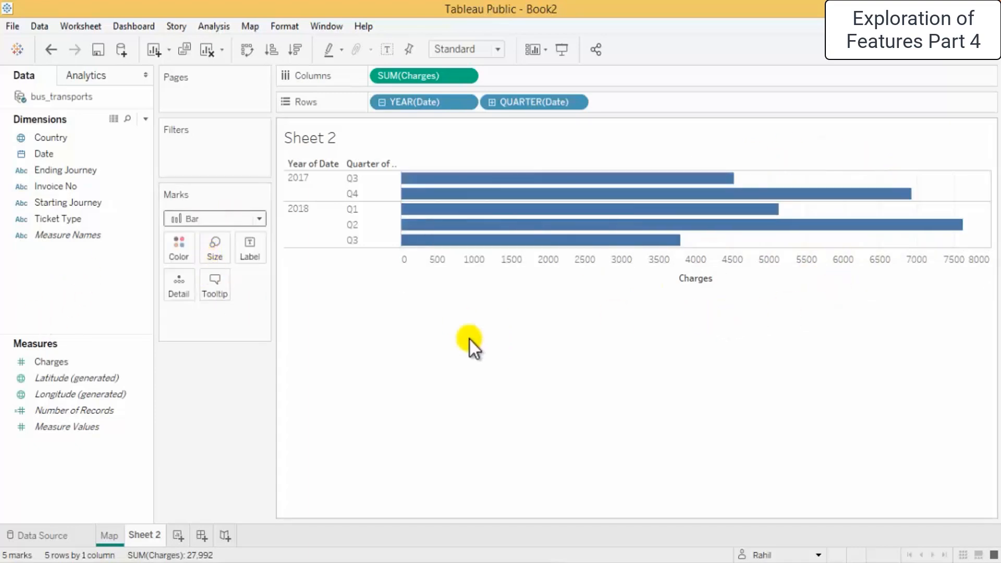
- Convert the chart to stacked bars with Show Me, and expand the quarters to months and collapse them again
left_click(938, 58)
left_click(919, 166)
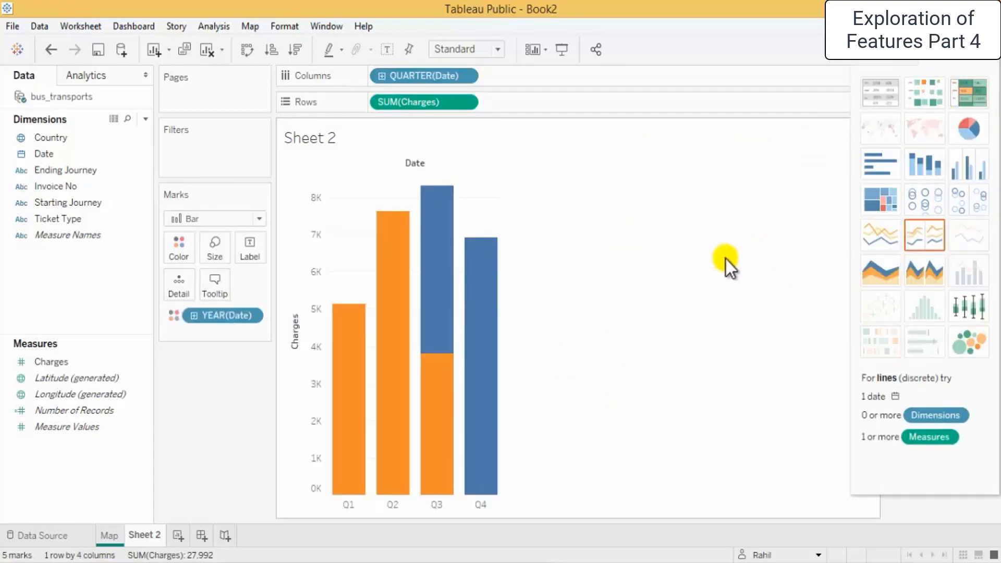
mouse_move(401, 456)
left_click(64, 155)
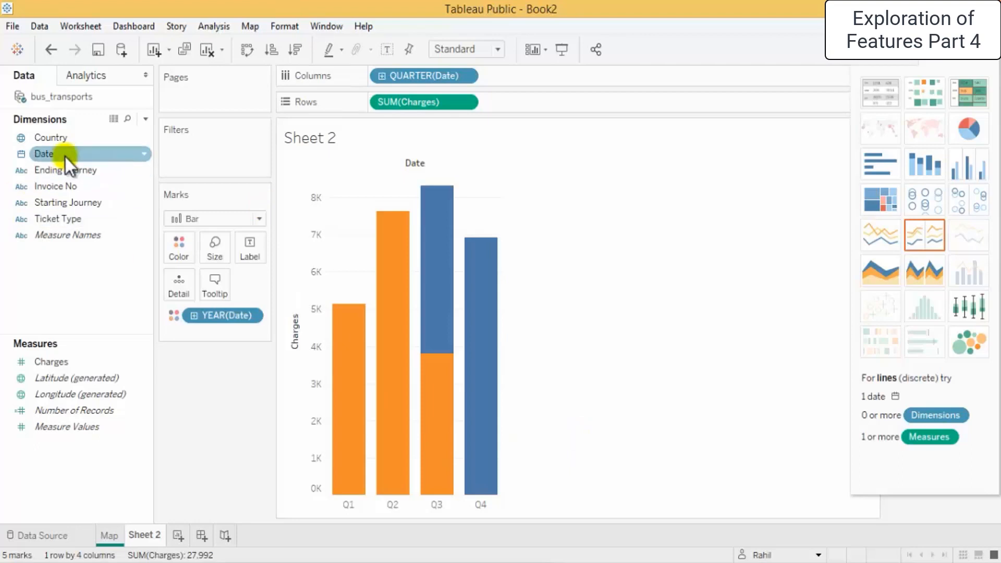
left_click(381, 77)
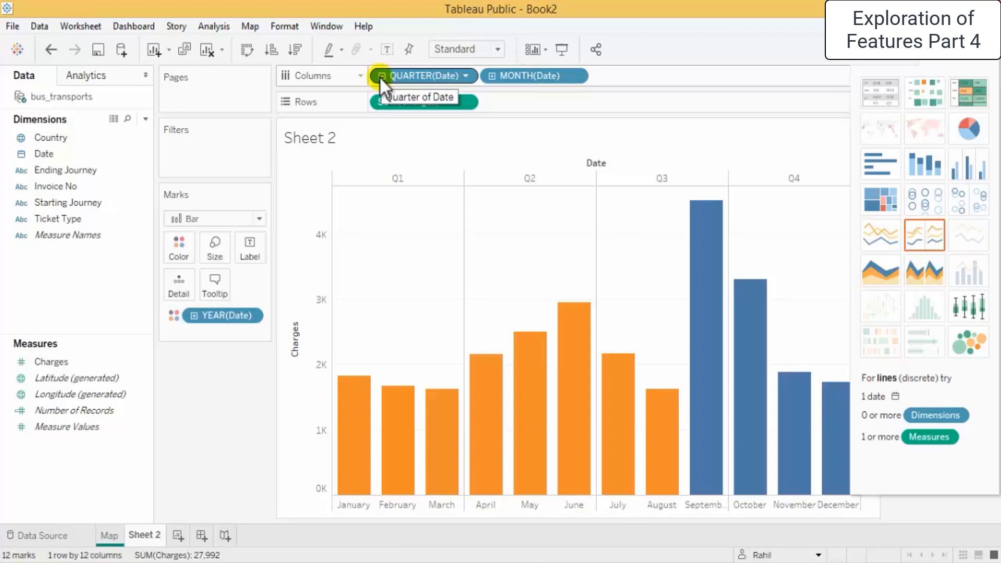
left_click(380, 76)
- Change the date level on Columns to Year and drill it down to quarters and months
left_click_drag(411, 80, 477, 74)
left_click(466, 75)
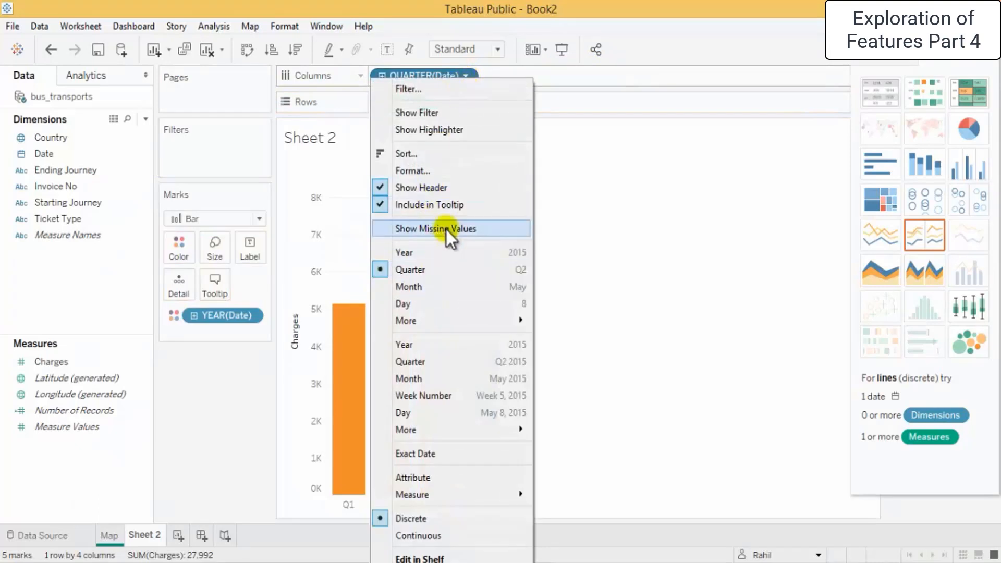
left_click(425, 253)
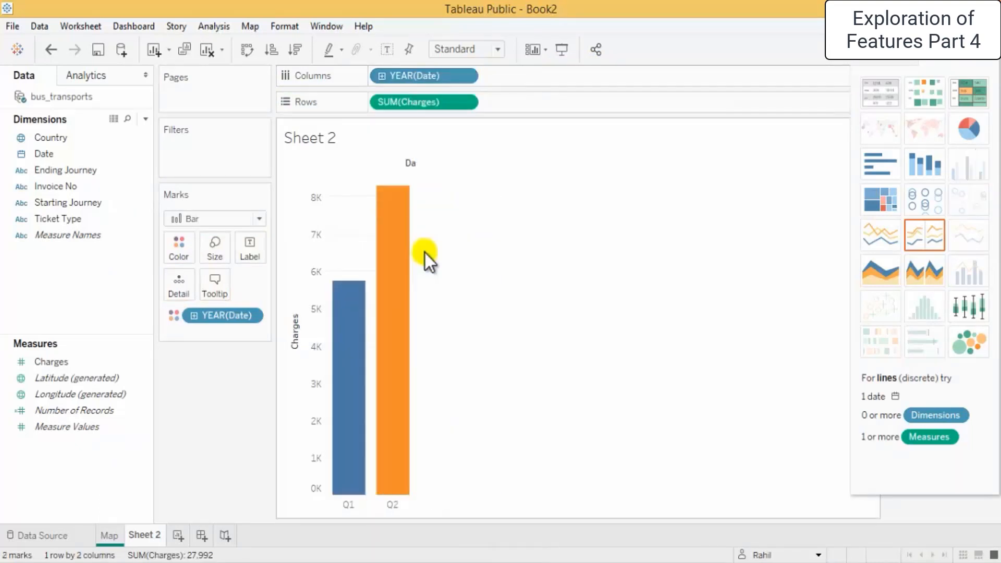
left_click(382, 76)
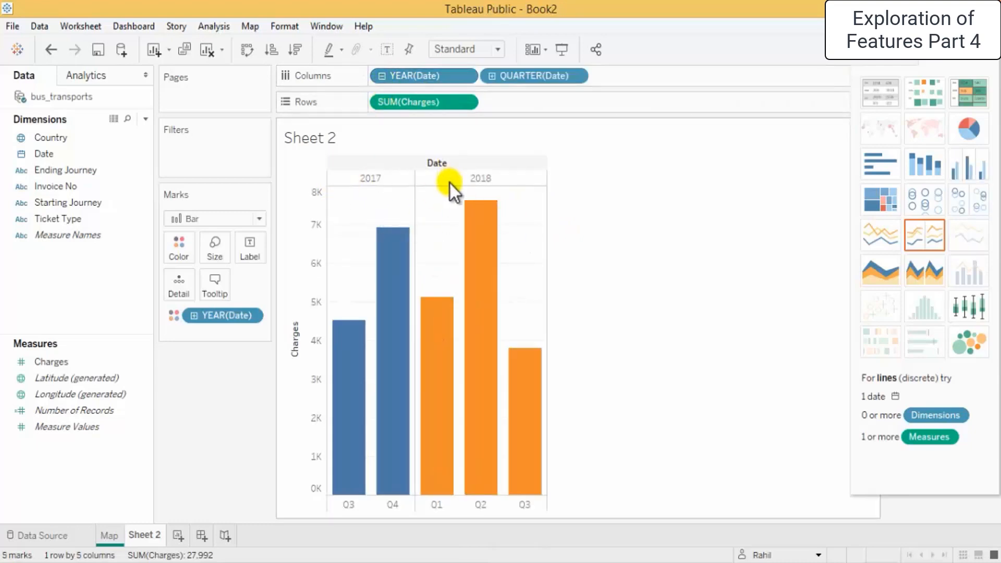
left_click(491, 76)
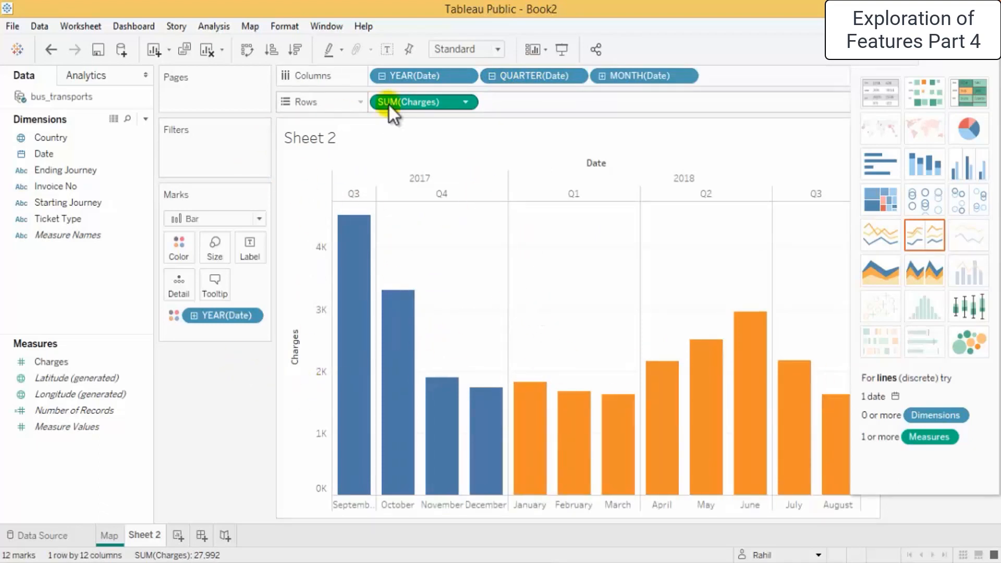
- Label the bars by quarter by moving the quarter of Date from Columns to Label
left_click_drag(532, 80, 254, 246)
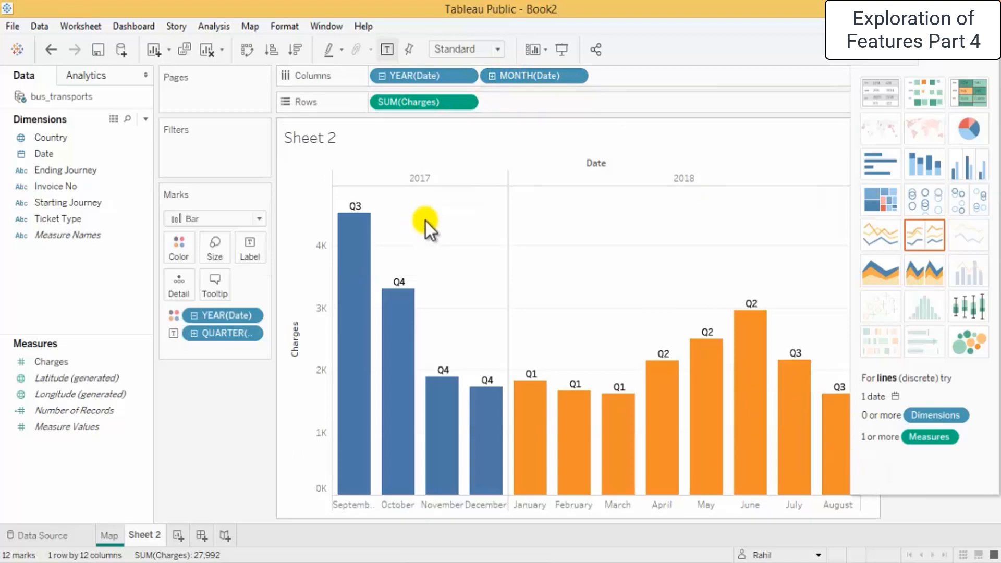
left_click_drag(536, 75, 255, 243)
left_click_drag(240, 347, 566, 80)
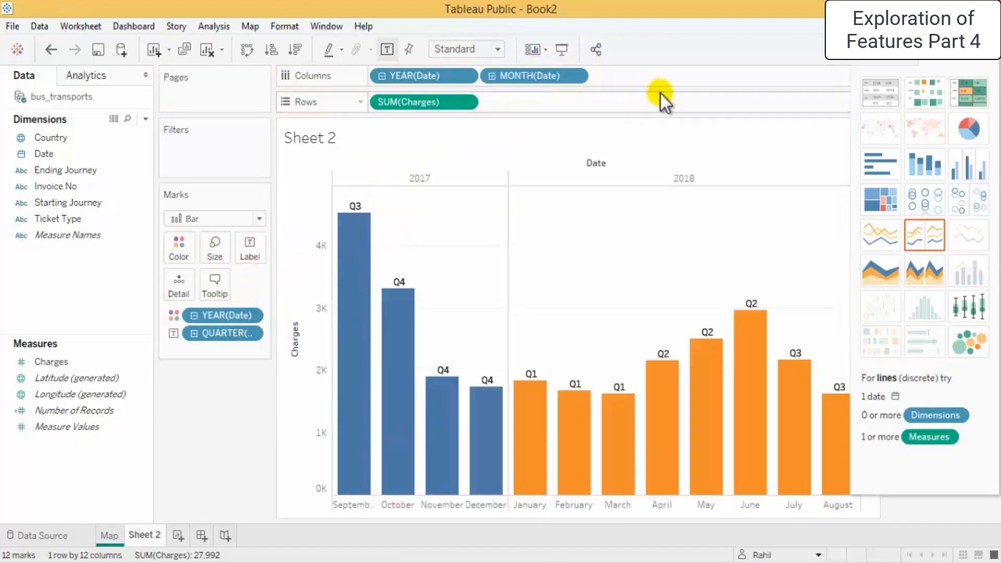
- Try the sum of Charges as a label instead of on Rows and undo the move
left_click_drag(417, 103, 261, 258)
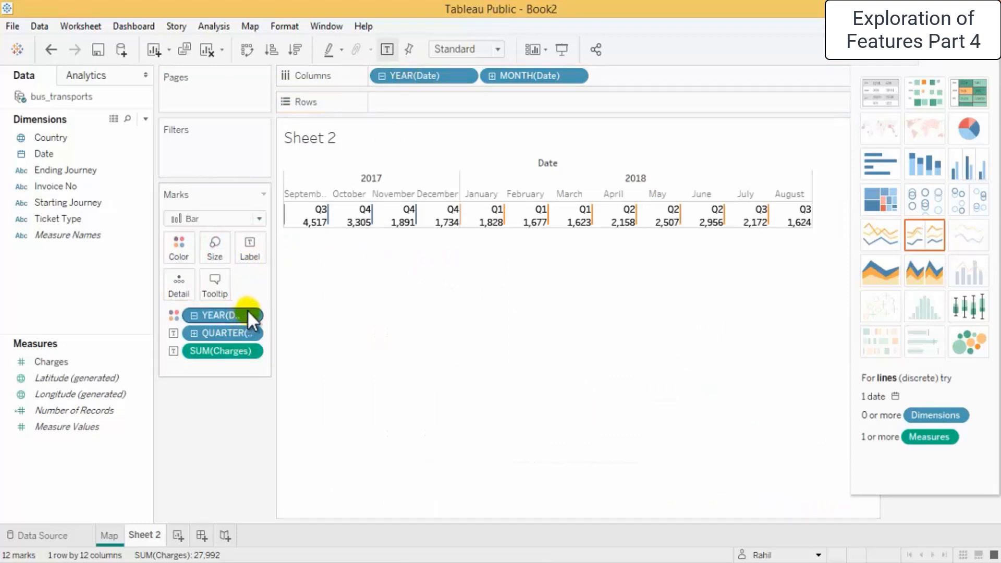
key("ctrl+z")
- Turn the chart into horizontal bars by moving the year and month of Date to Rows and Charges to Columns
left_click_drag(430, 76, 550, 99)
left_click_drag(427, 76, 518, 104)
left_click_drag(637, 102, 484, 81)
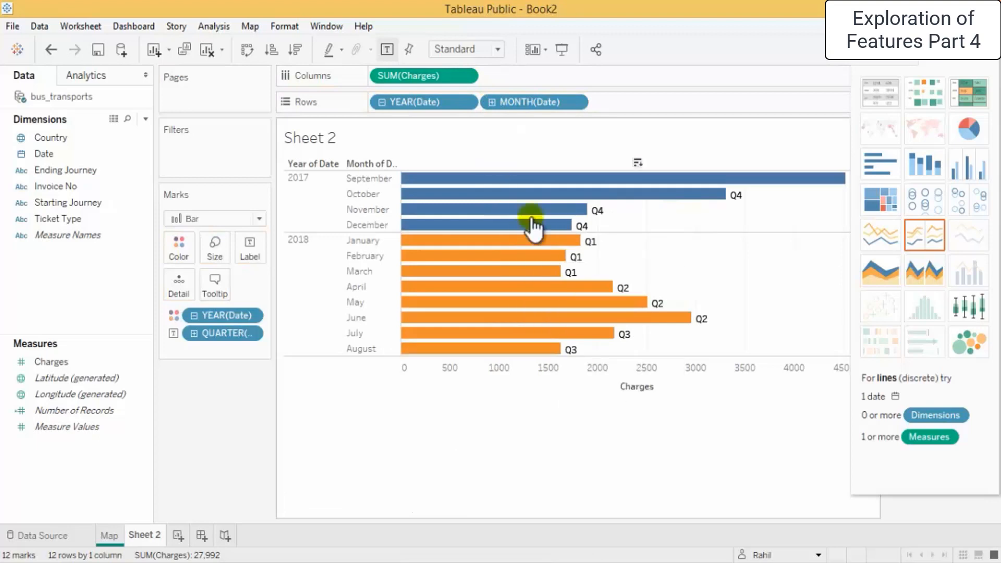
- Switch the Charges chart with Show Me through side-by-side bars and continuous lines to a discrete area chart
left_click(974, 170)
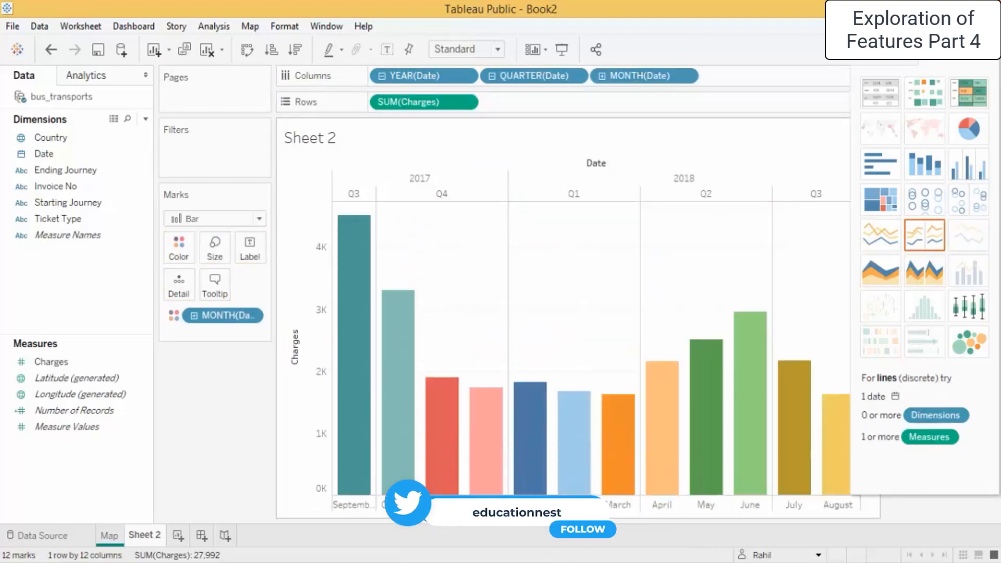
mouse_move(375, 425)
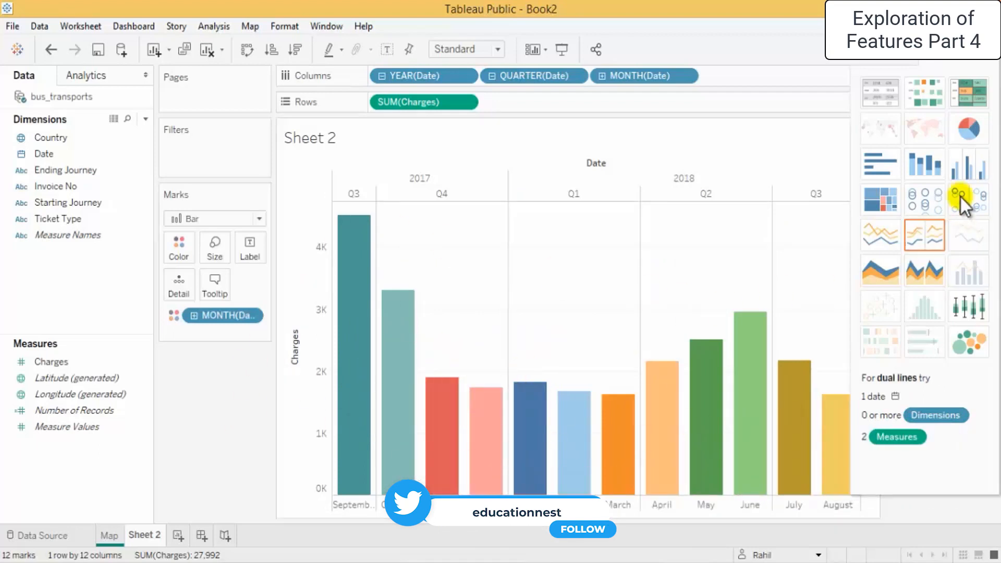
left_click(878, 231)
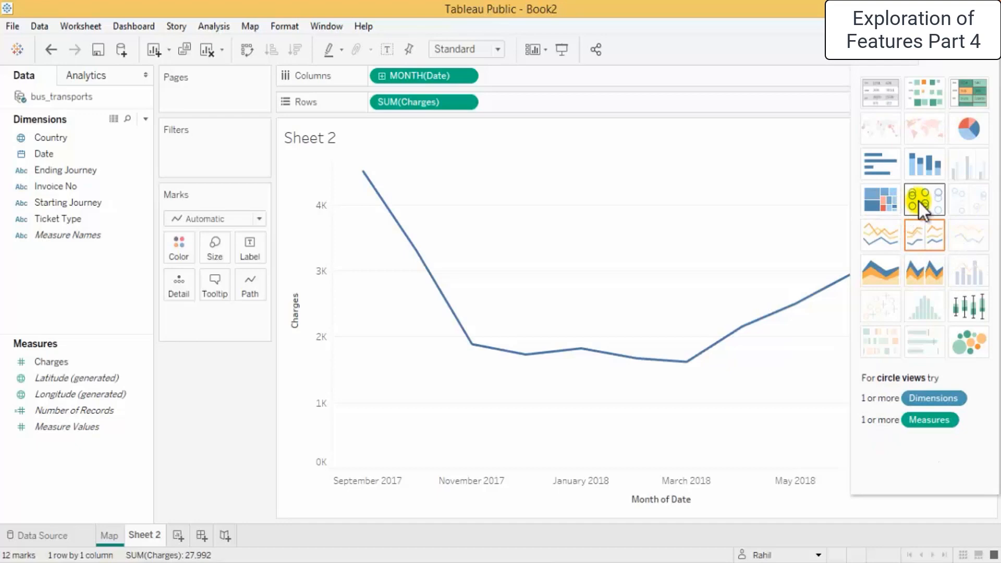
left_click(926, 271)
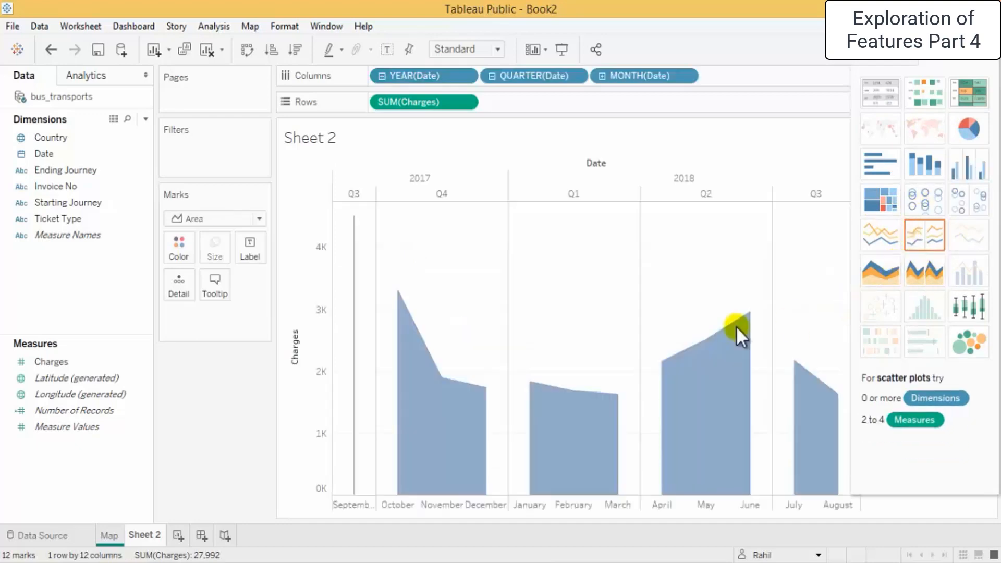
- Switch the Charges chart with Show Me through a continuous area chart and stacked bars to horizontal bars
left_click(893, 272)
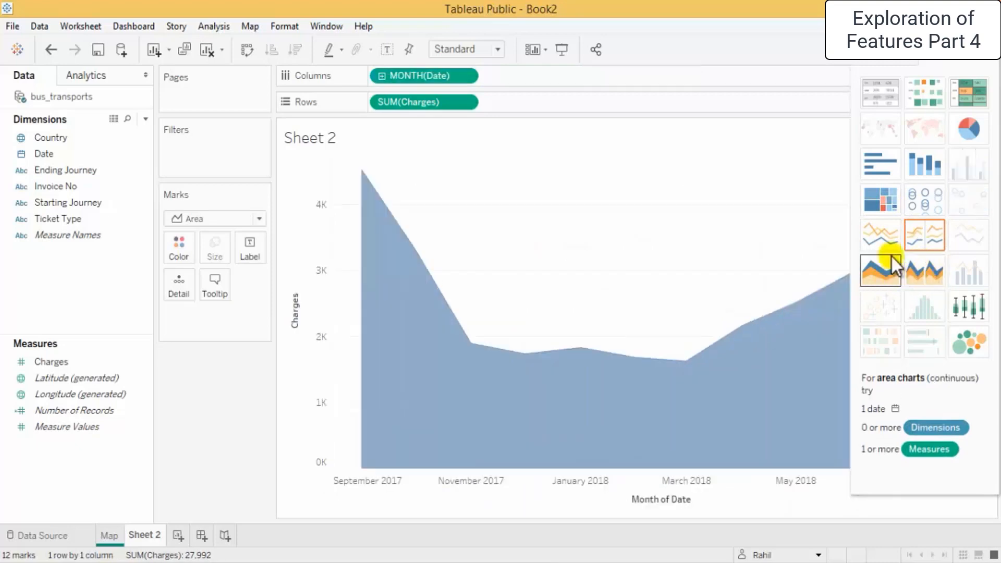
left_click(927, 162)
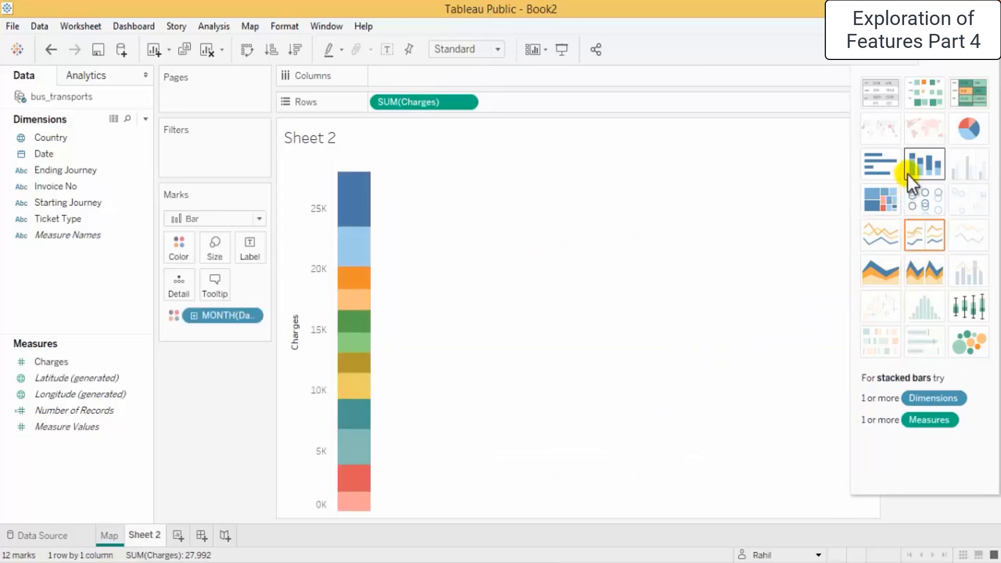
left_click(897, 165)
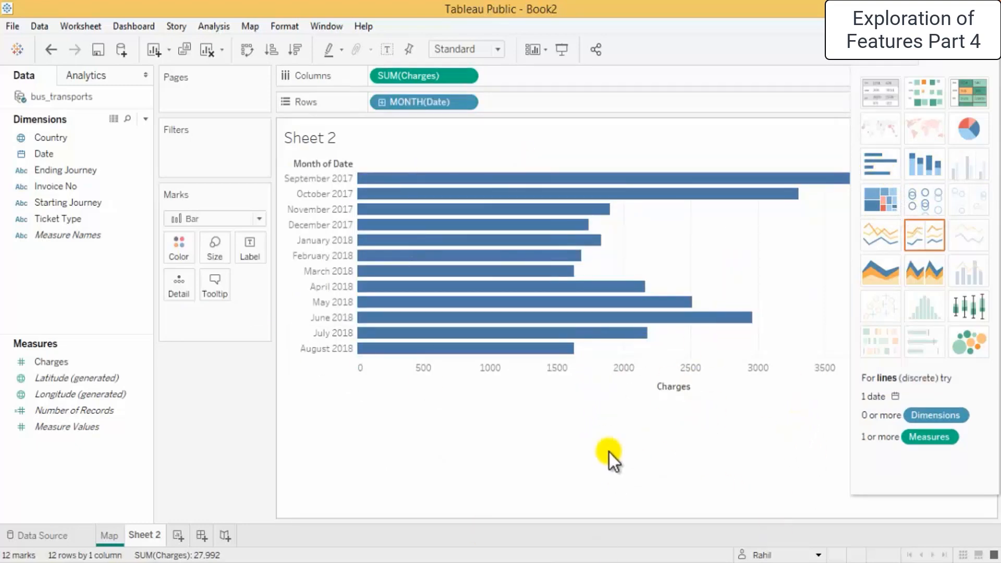
- Add a filter on the month of Date to the sheet
right_click(393, 422)
mouse_move(461, 259)
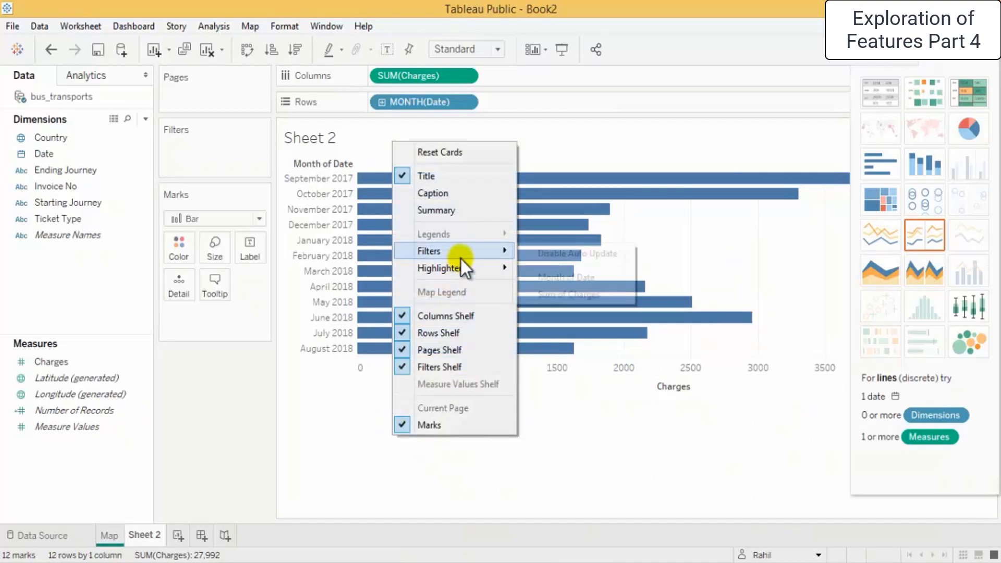
left_click(593, 279)
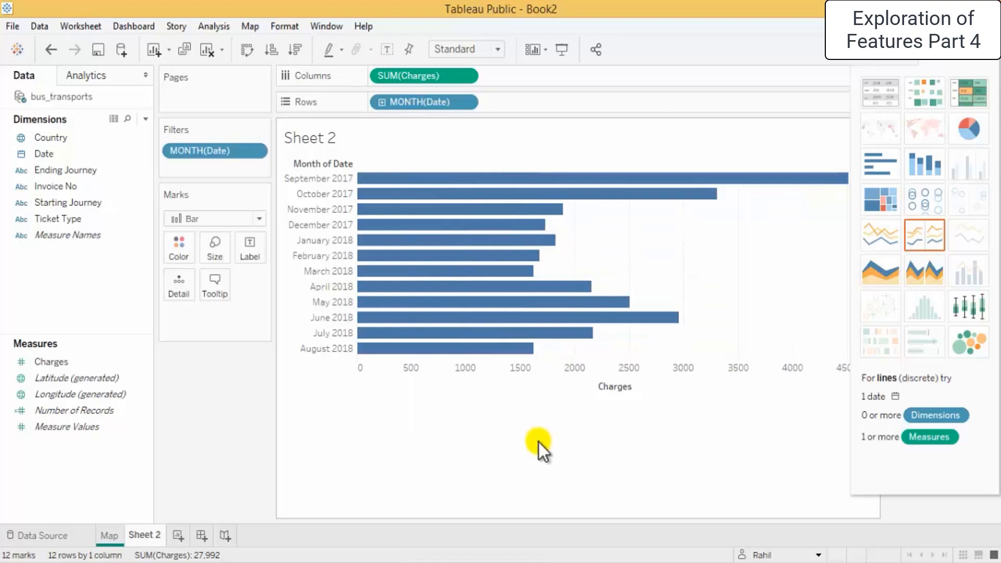
left_click(534, 372)
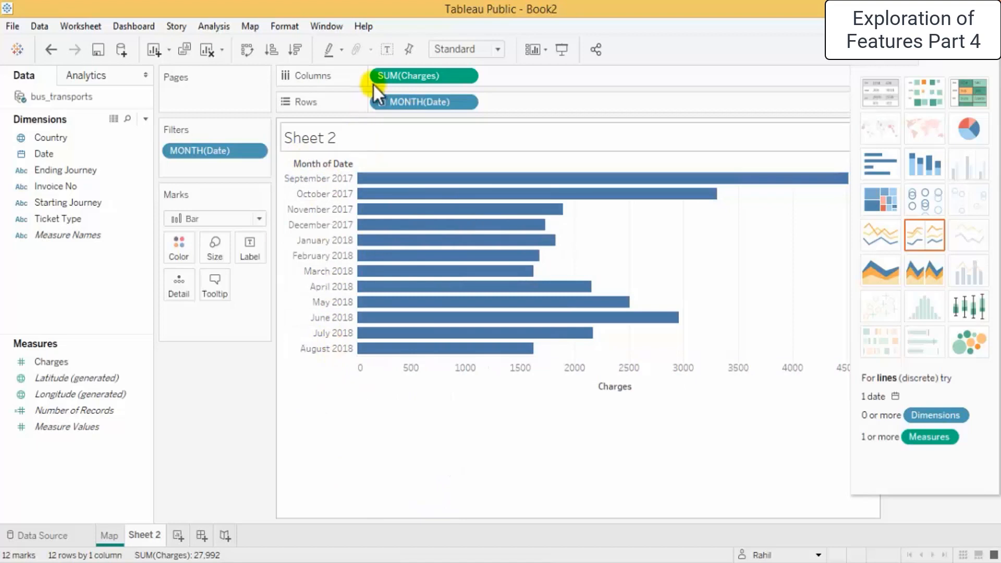
- Drill the Date field on Rows down from month to week and look through the weekly bars
left_click(380, 104)
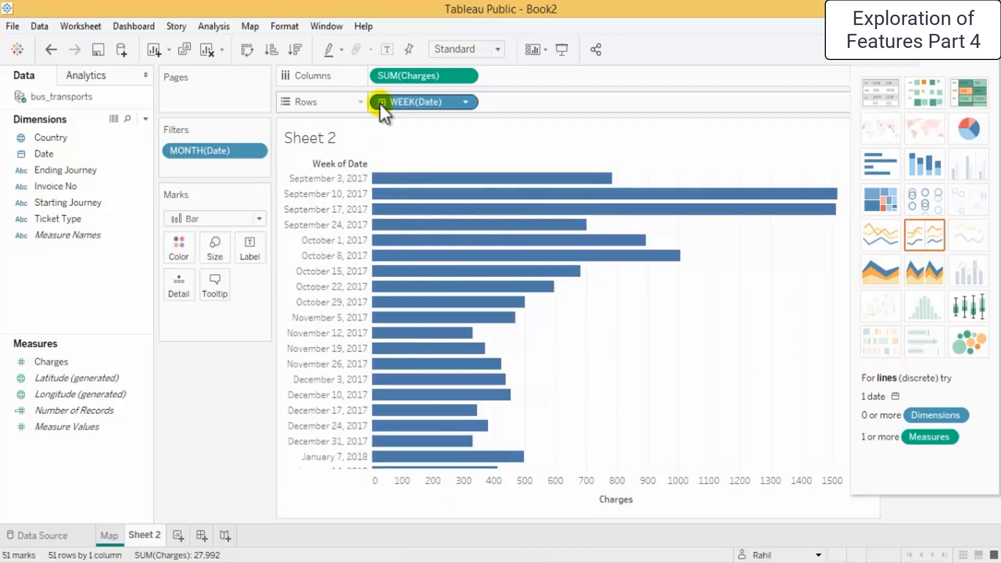
scroll(589, 436, "down", 10)
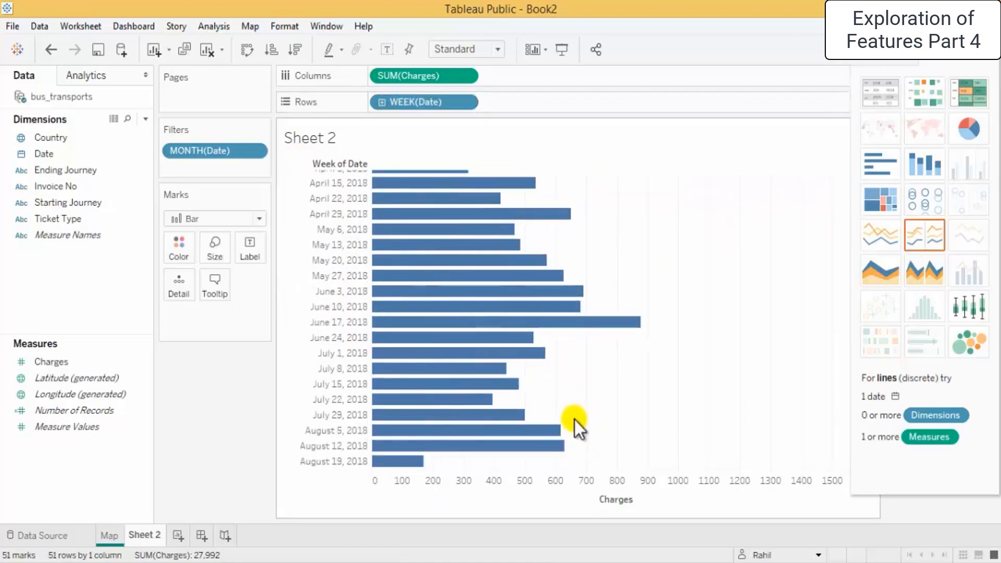
scroll(576, 425, "up", 10)
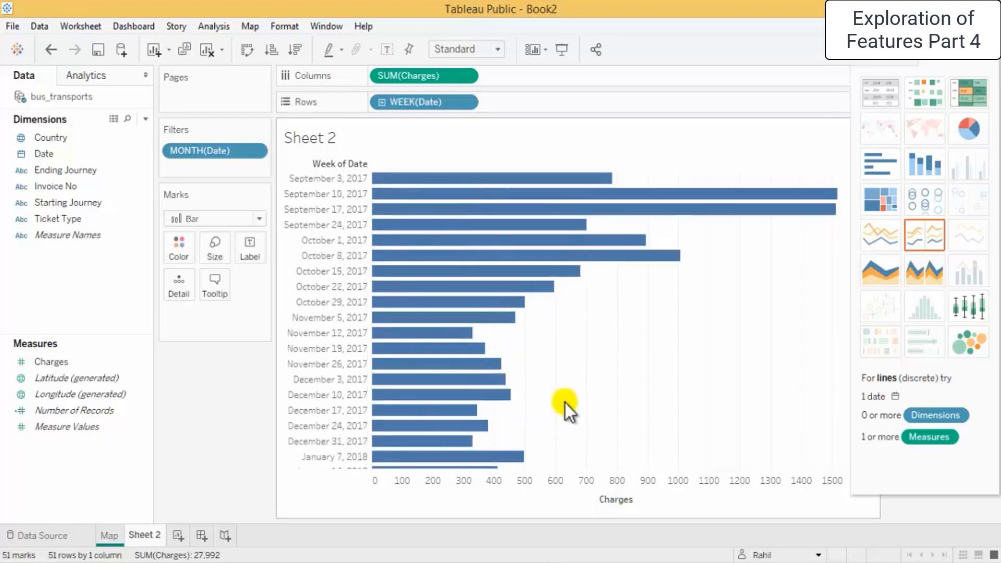
- Replace the sheet's displayed title with "day level data"
double_click(323, 139)
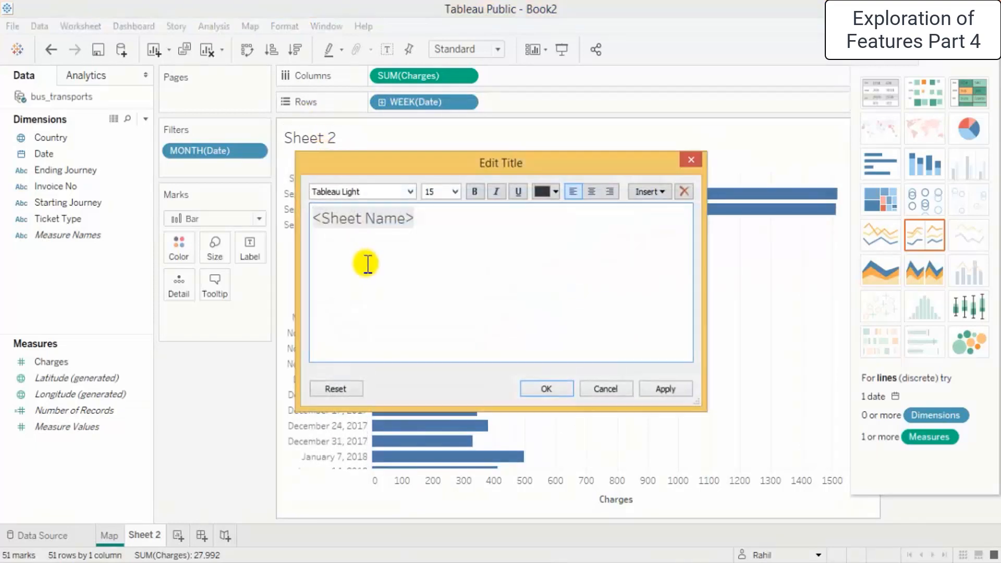
key("ctrl+a")
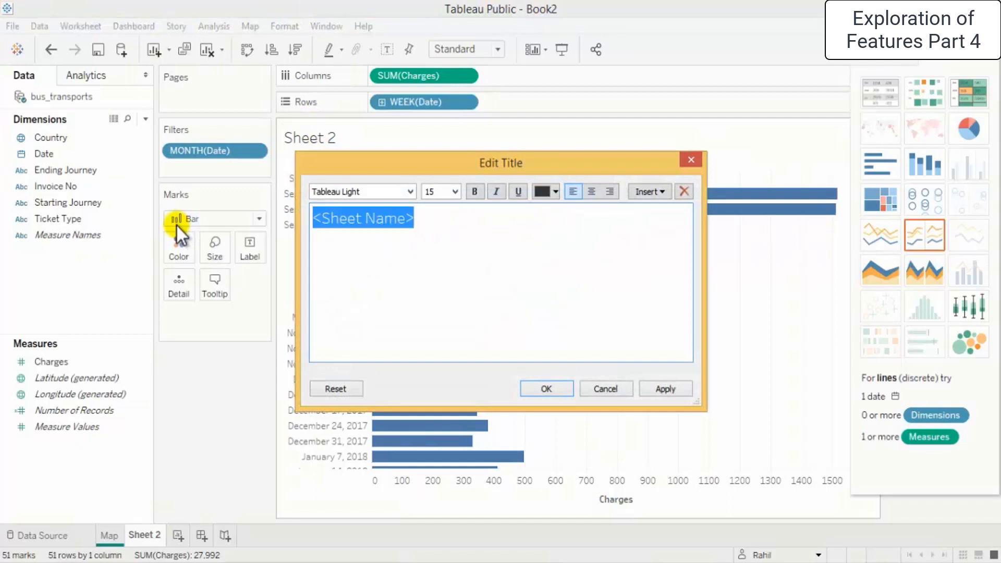
key("BackSpace")
type("day level data")
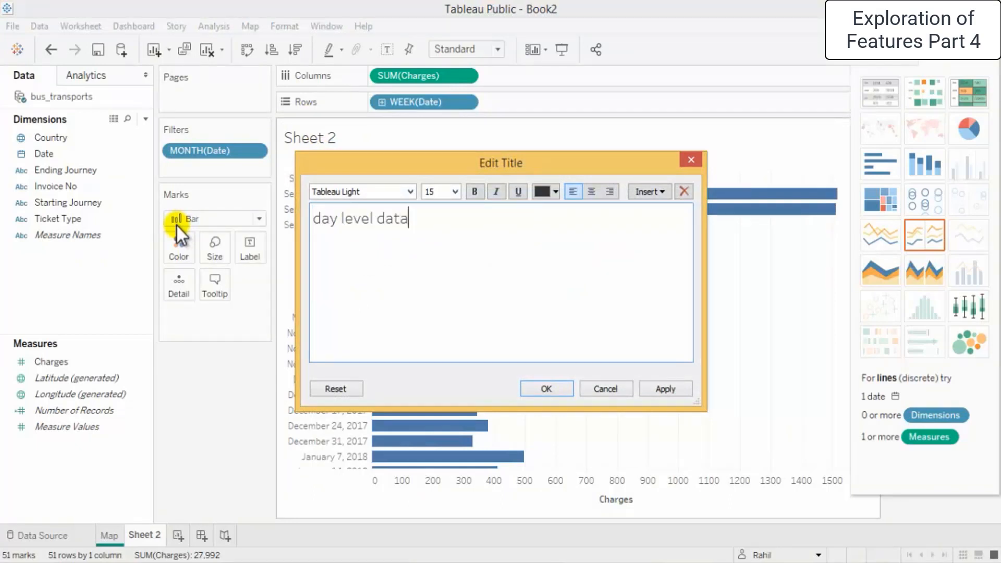
left_click(540, 388)
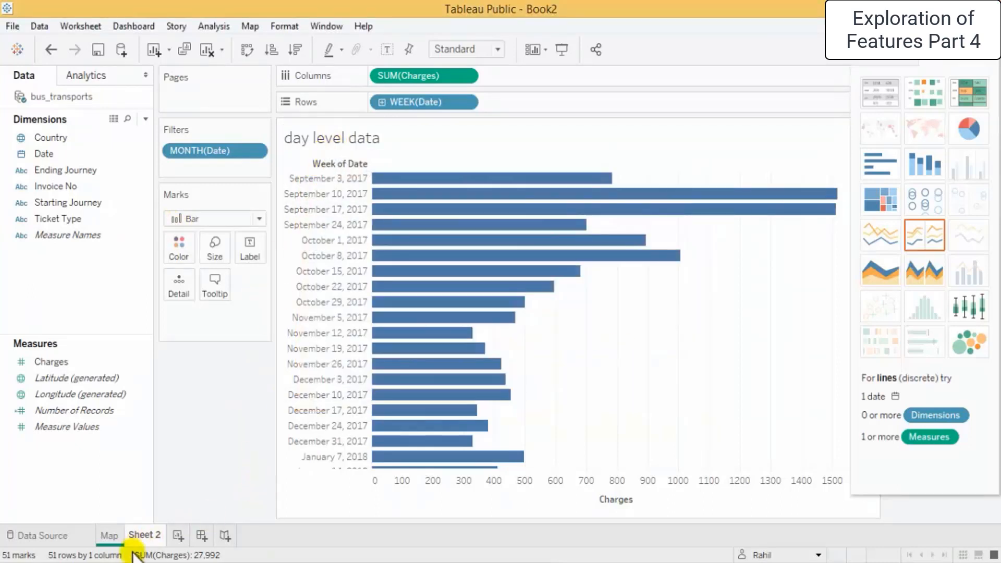
- Look through the weekly Charges bars and drill the Date field on Rows down from week to day
scroll(478, 365, "down", 10)
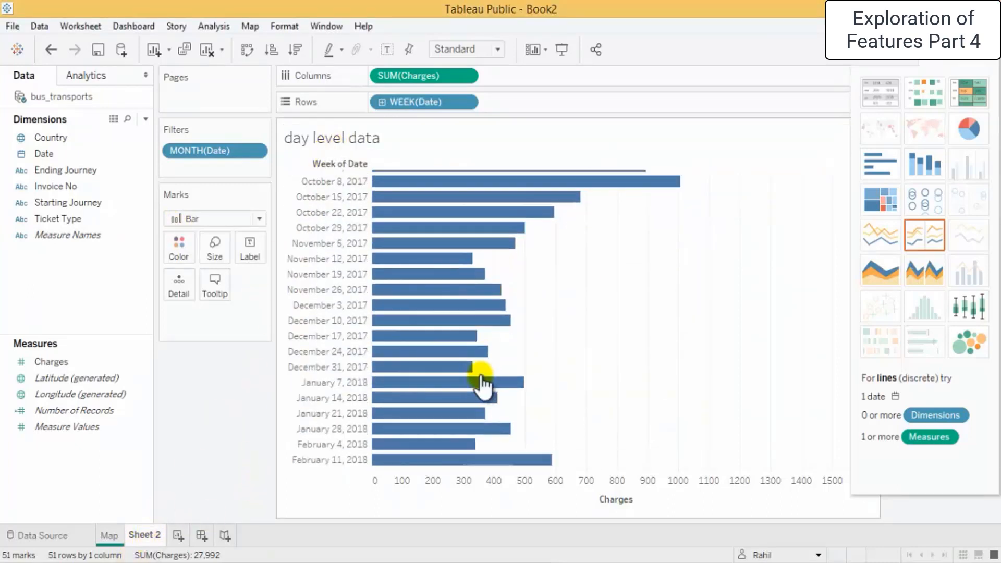
left_click(879, 167)
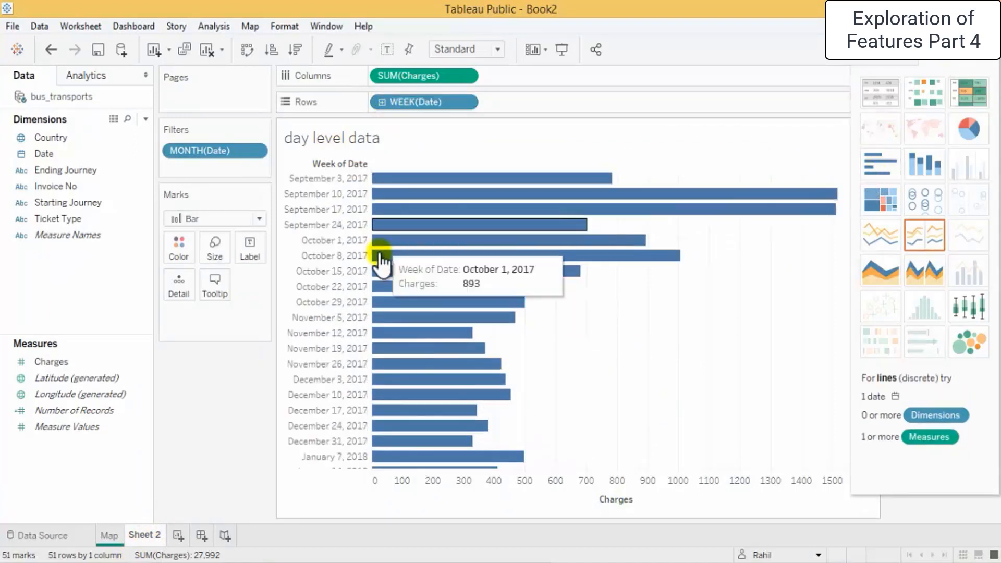
scroll(419, 410, "down", 2)
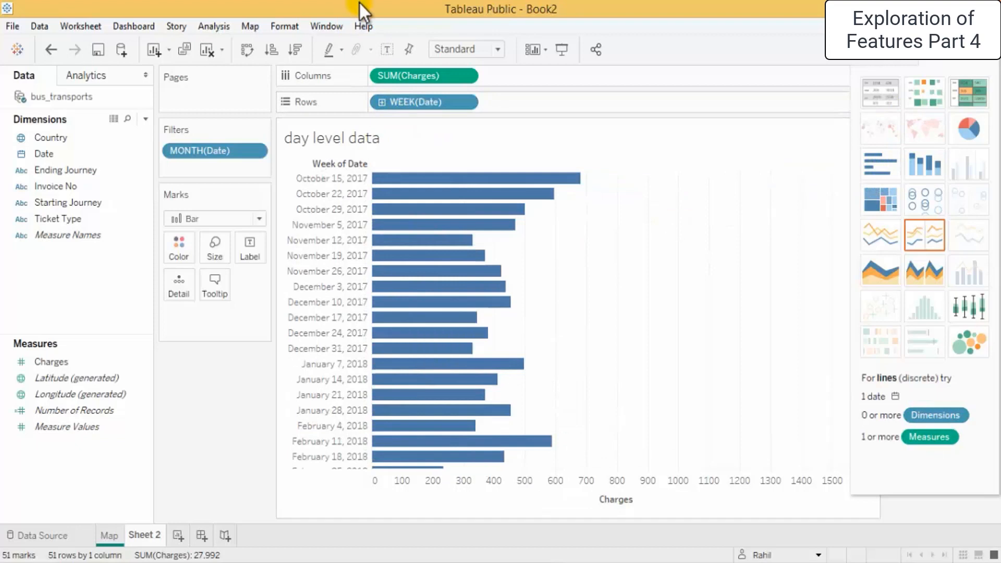
left_click(382, 103)
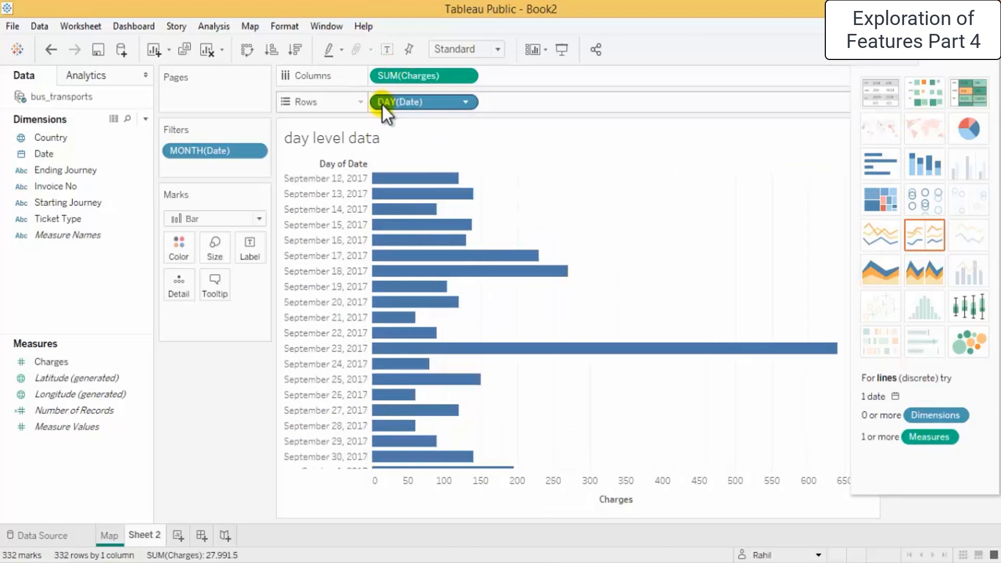
- Remove the day of Date from Rows and turn the Charges chart into a histogram with Show Me
left_click_drag(442, 107, 90, 243)
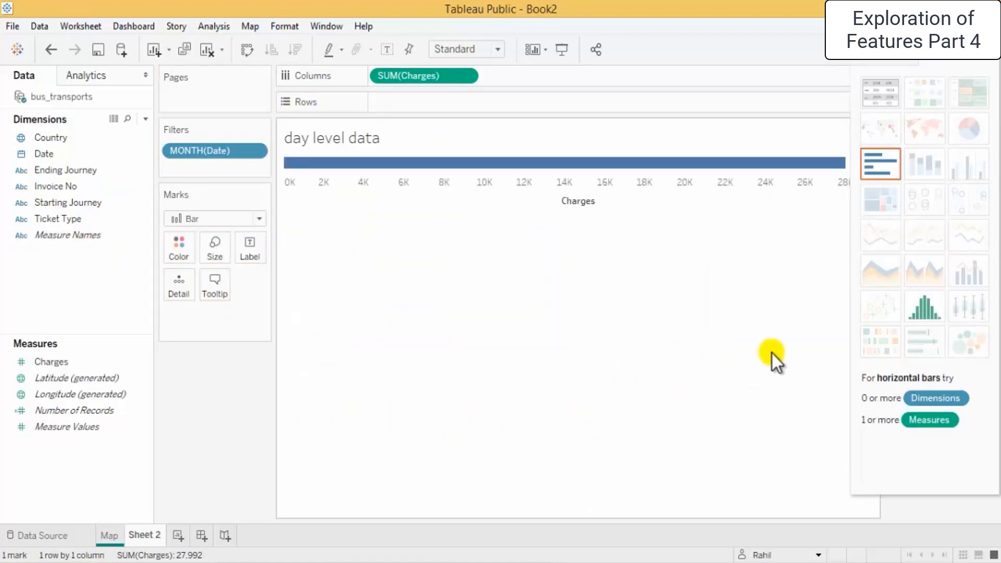
left_click(925, 308)
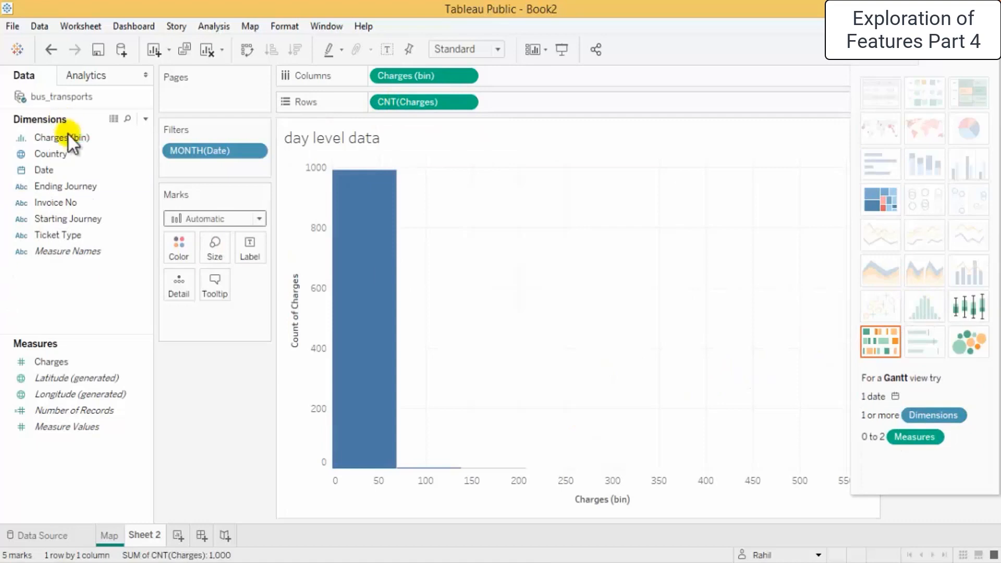
- Add the year of Date to the binned Charges chart and show it as a Gantt view with Show Me
left_click_drag(61, 168, 192, 362)
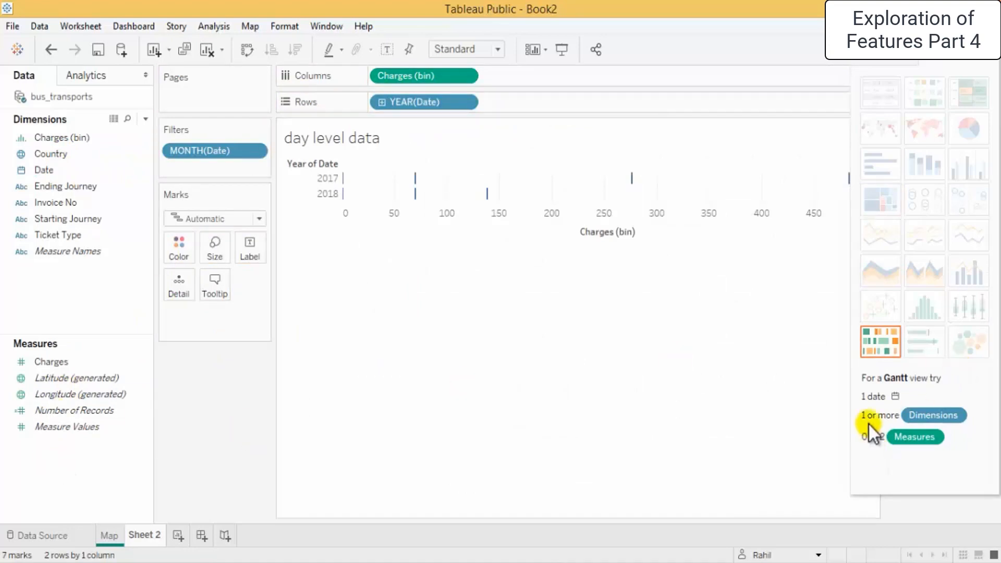
left_click(880, 344)
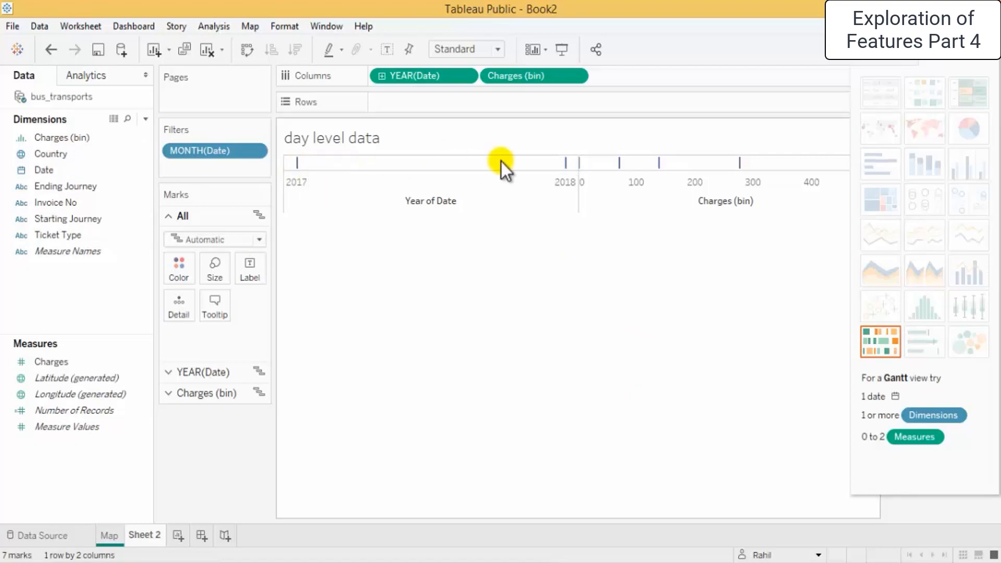
mouse_move(580, 168)
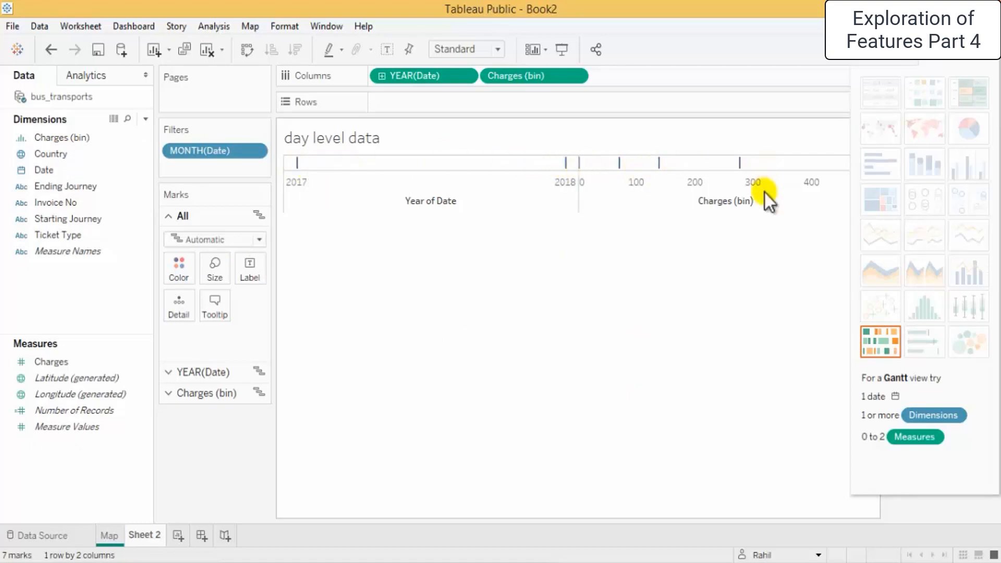